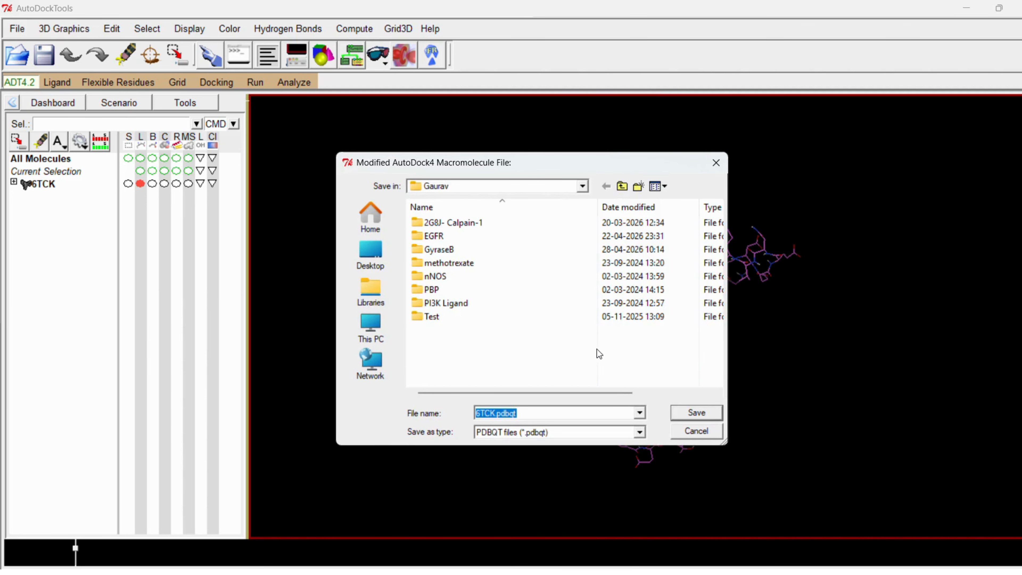
# - Save the prepared macromolecule as 6TCK.pdbqt in the GyraseB folder
pyautogui.doubleClick(441, 250)
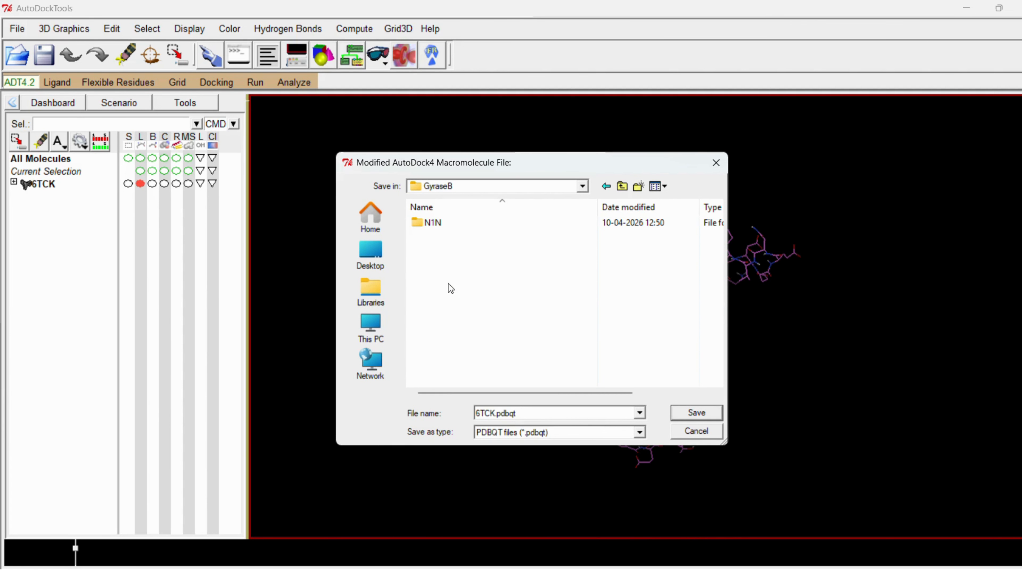
pyautogui.doubleClick(499, 415)
pyautogui.click(696, 412)
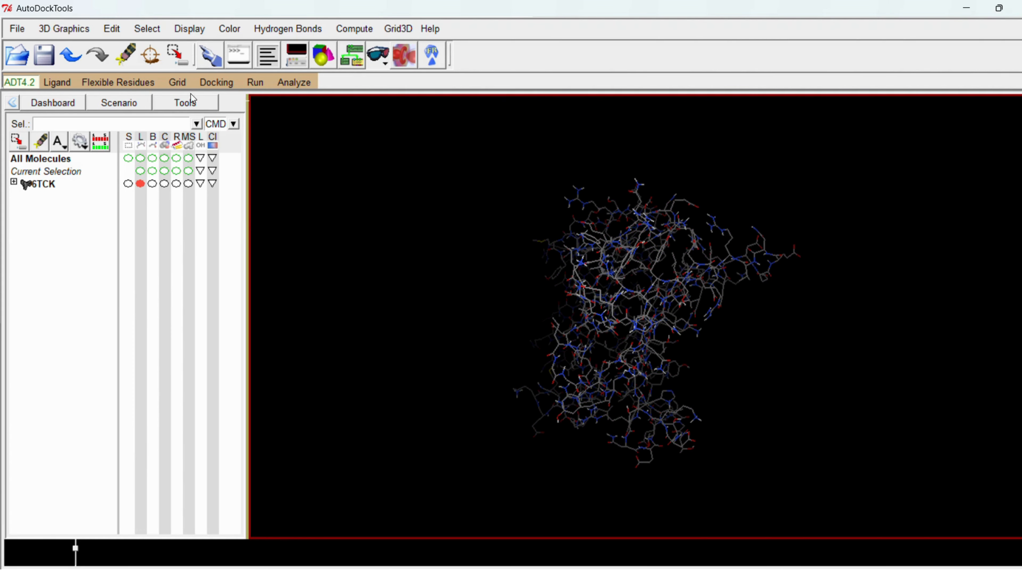
# - Delete the 6TCK molecule from the workspace and accept that this cannot be undone
pyautogui.click(179, 82)
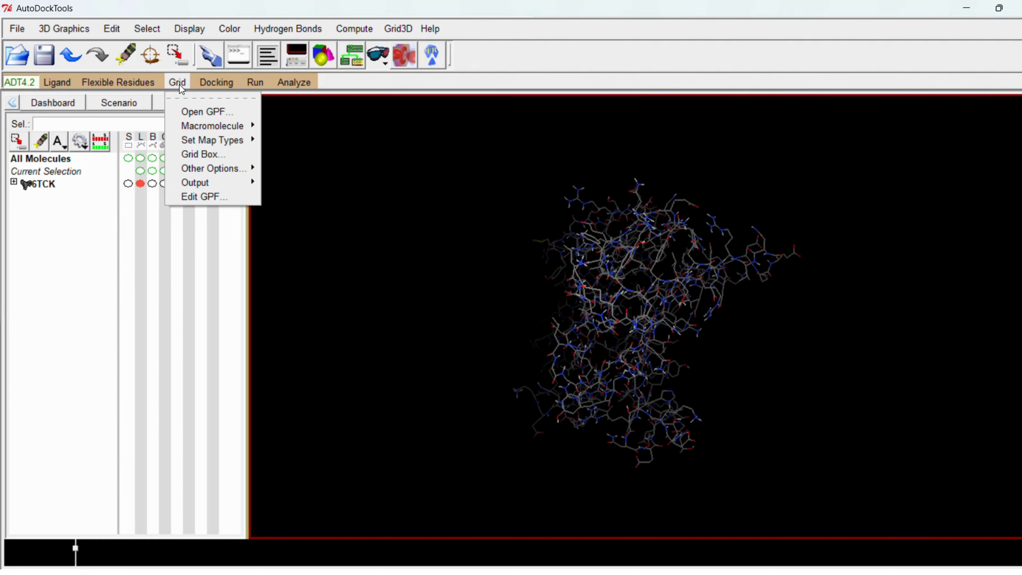
pyautogui.click(114, 29)
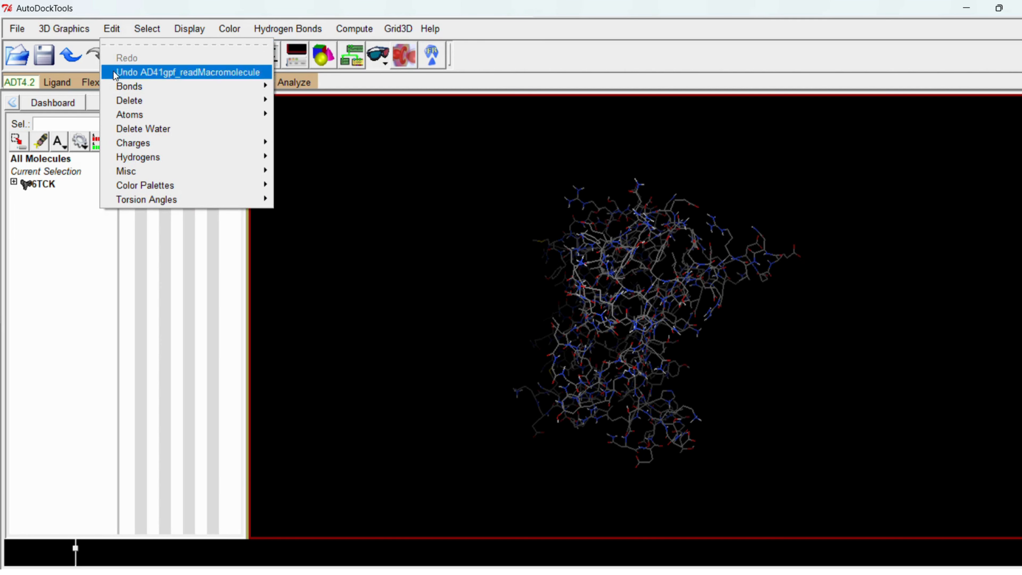
pyautogui.moveTo(133, 101)
pyautogui.click(346, 125)
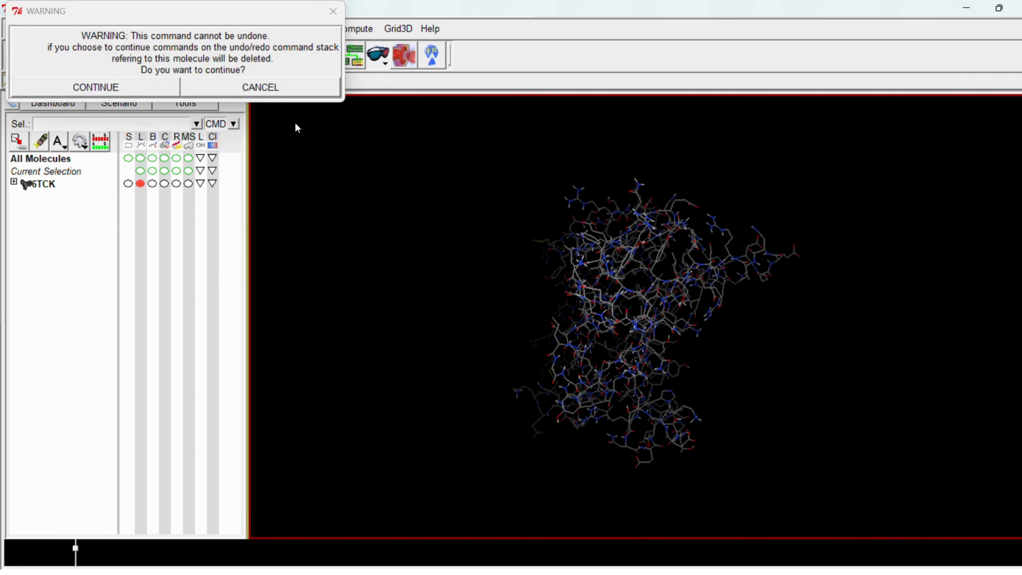
pyautogui.click(157, 85)
# - Load 6TCK.pdbqt from the GyraseB folder as the grid macromolecule, without preserving the input charges
pyautogui.click(170, 81)
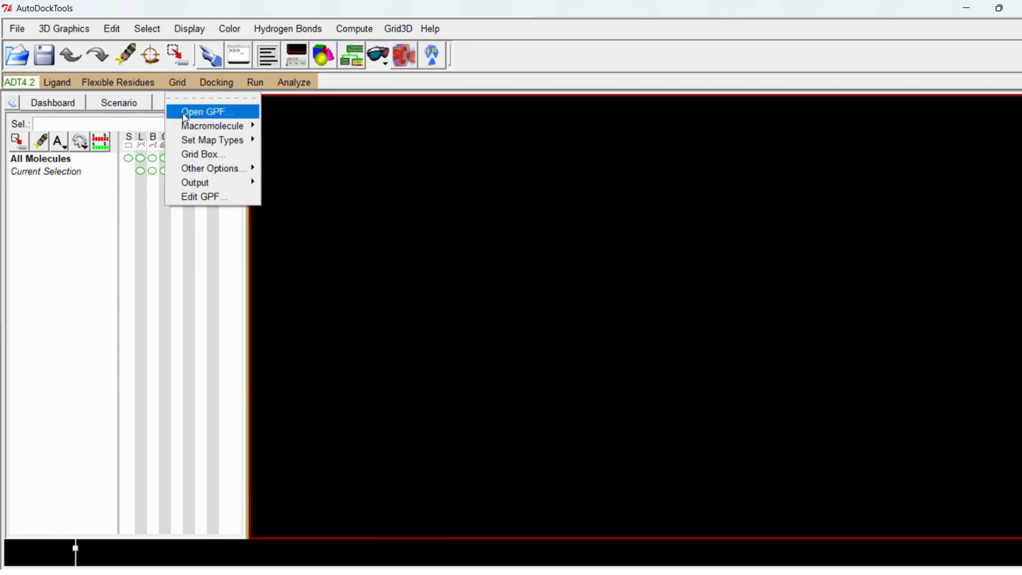
pyautogui.moveTo(210, 125)
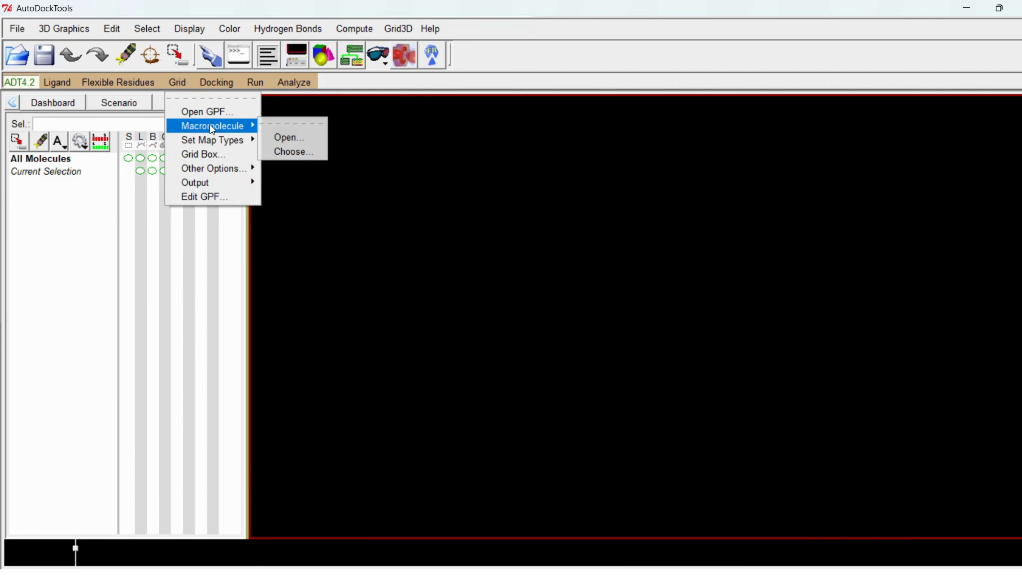
pyautogui.click(299, 138)
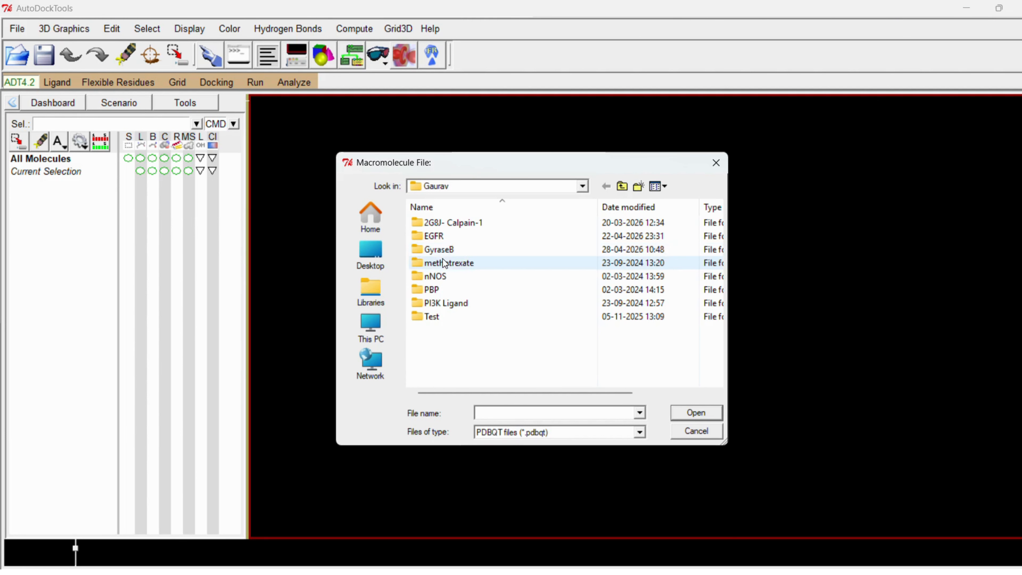
pyautogui.doubleClick(437, 250)
pyautogui.click(436, 238)
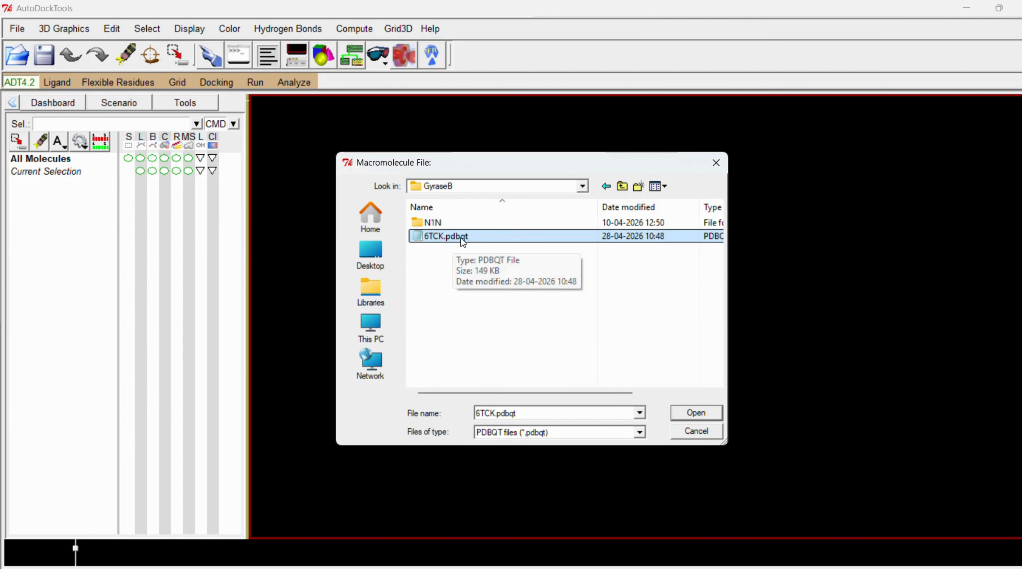
pyautogui.click(715, 415)
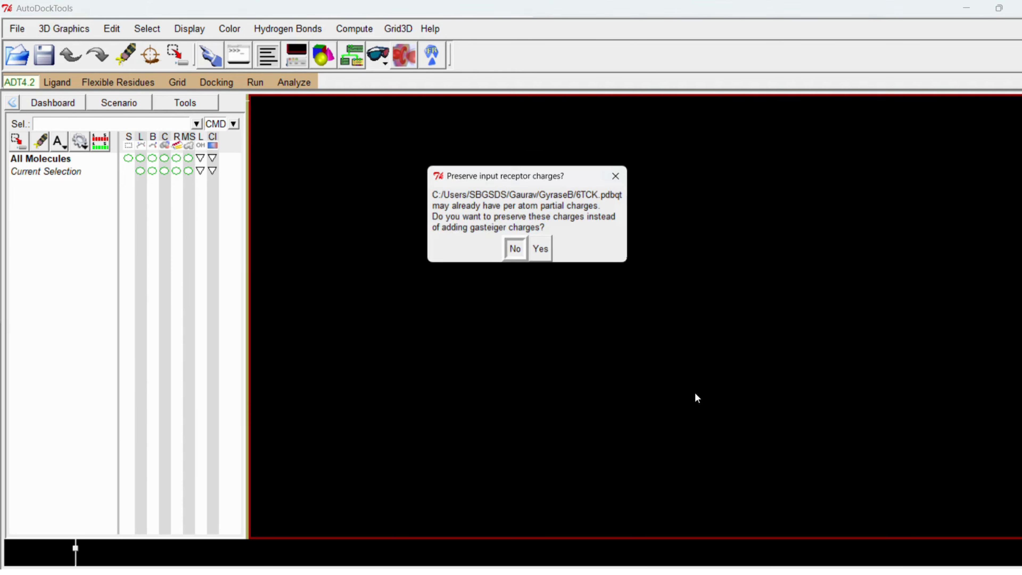
pyautogui.click(518, 253)
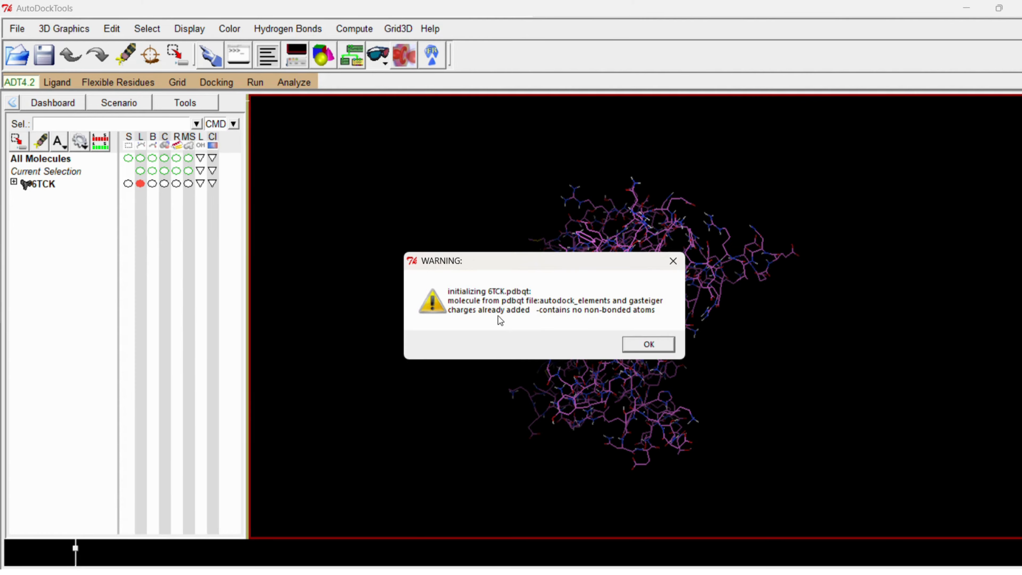
pyautogui.click(650, 345)
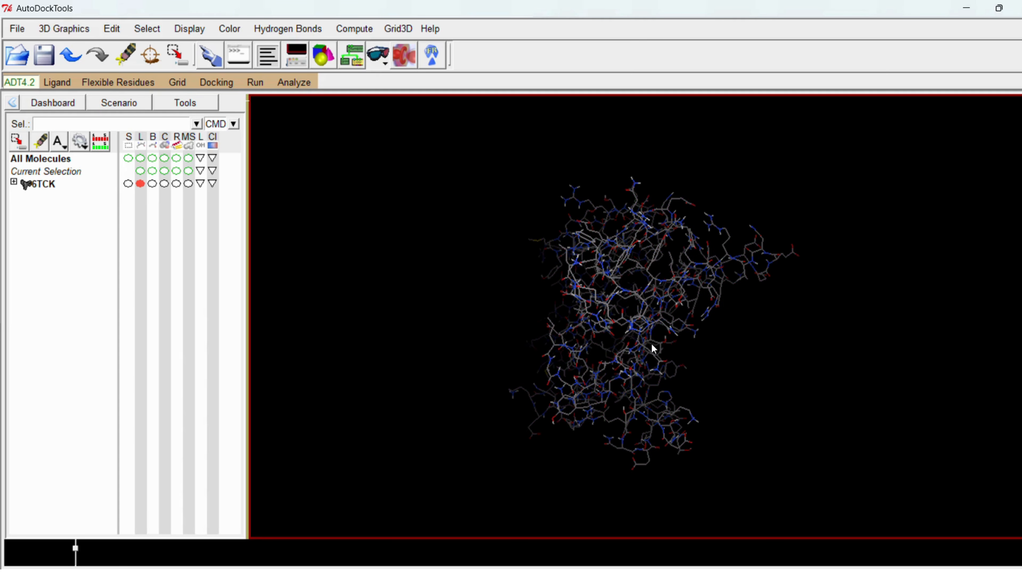
# - Set the grid map types by opening the ligand N1N.pdbqt from the N1N subfolder of GyraseB
pyautogui.click(182, 82)
pyautogui.moveTo(212, 142)
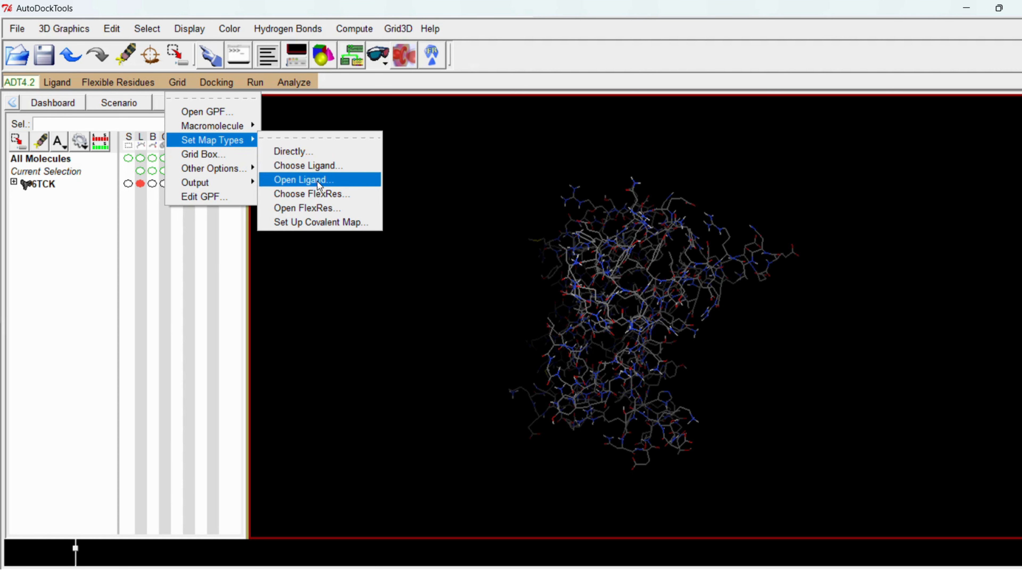
pyautogui.click(302, 180)
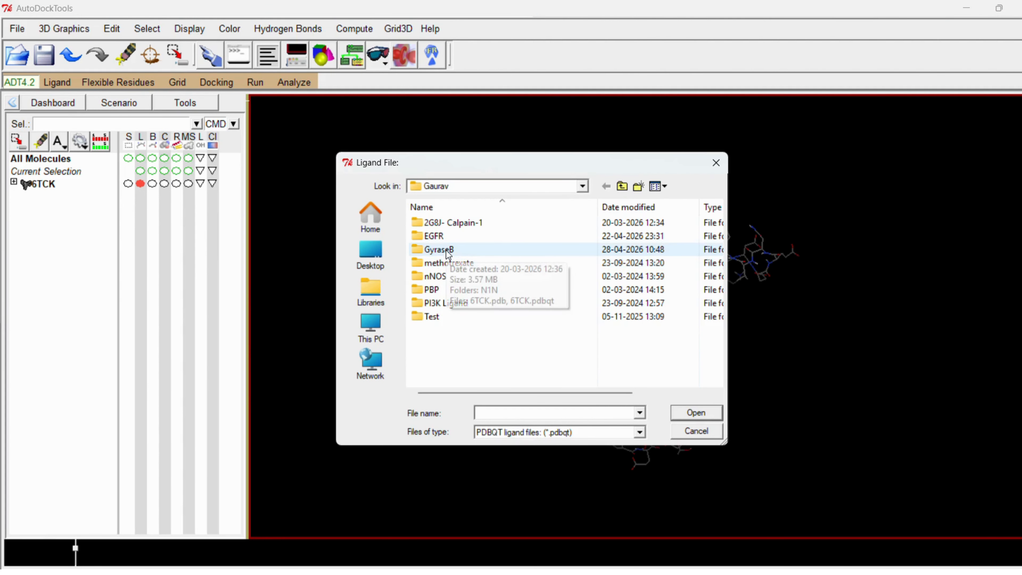
pyautogui.doubleClick(436, 250)
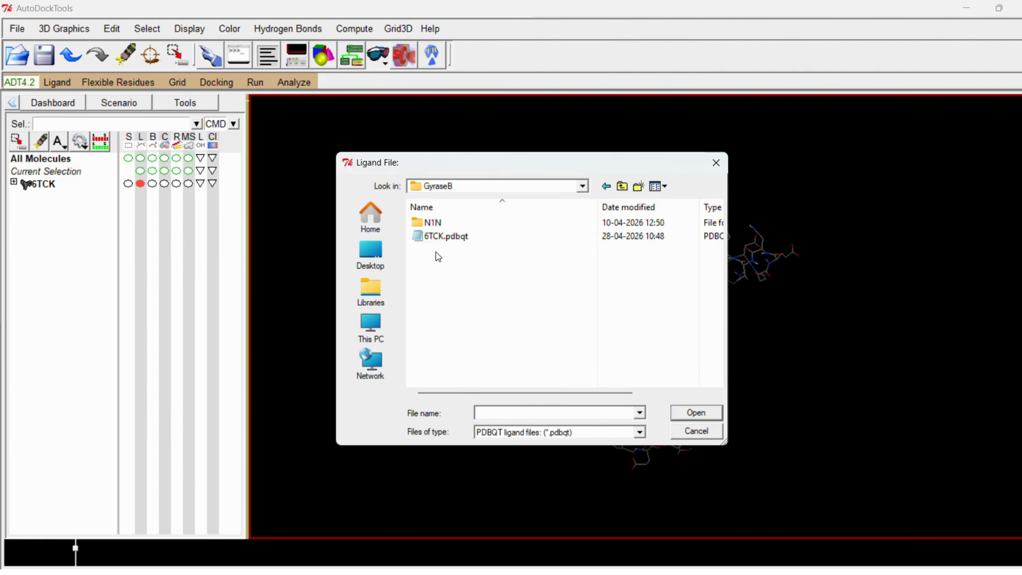
pyautogui.doubleClick(432, 222)
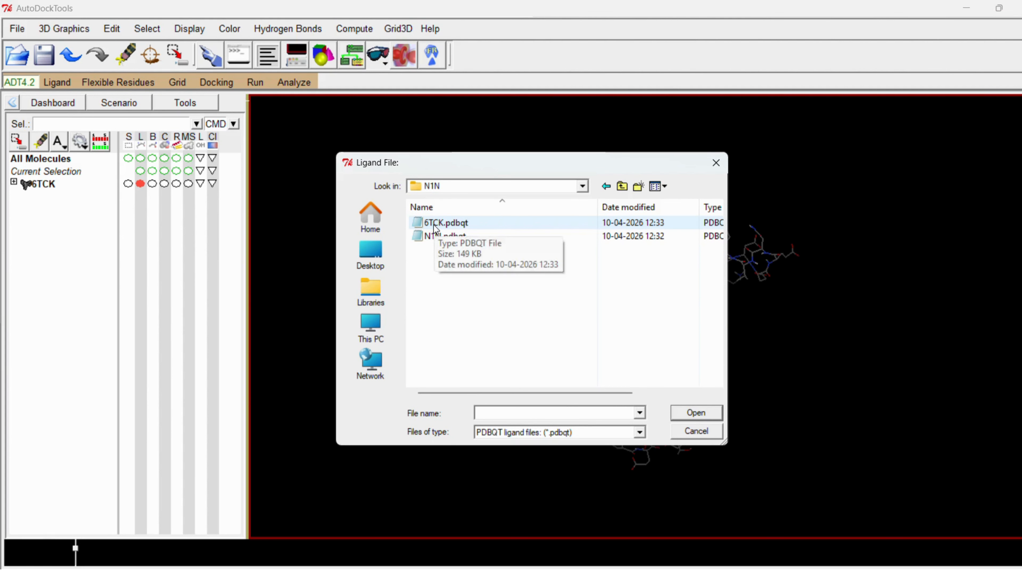
pyautogui.click(435, 237)
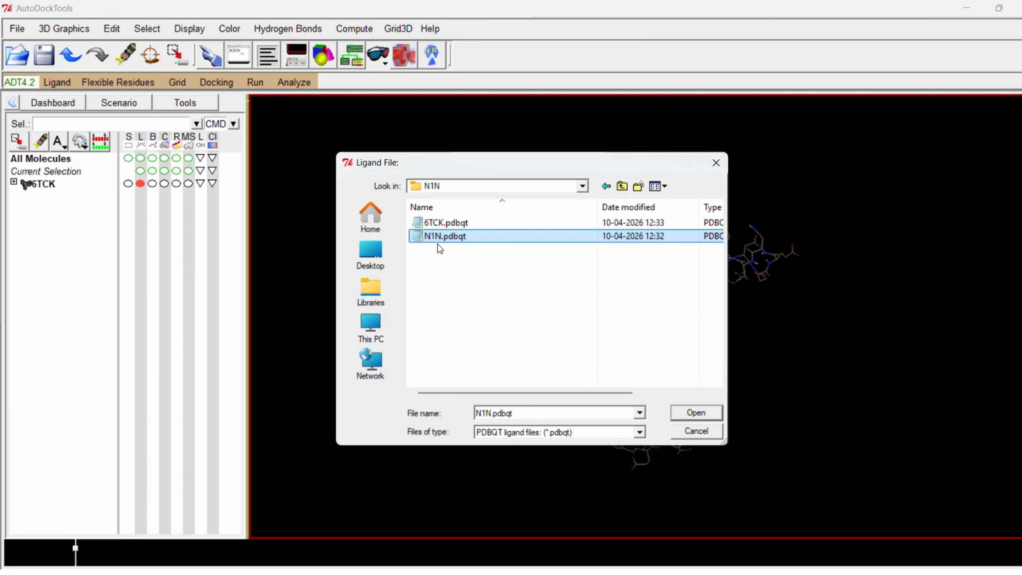
pyautogui.click(693, 412)
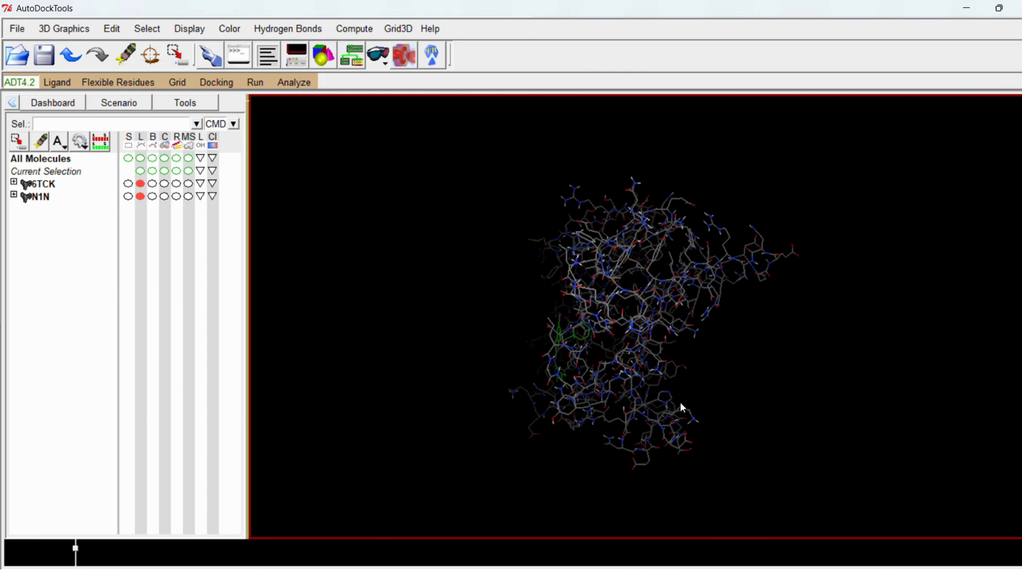
# - Display the 6TCK protein as a ribbon and hide its line representation
pyautogui.moveTo(596, 342); pyautogui.dragTo(740, 364)
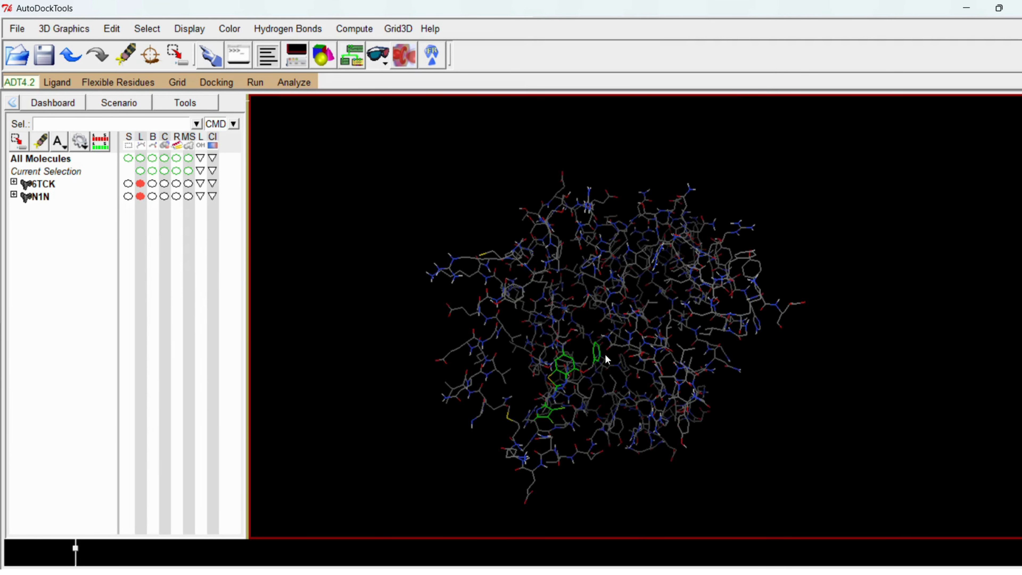
pyautogui.scroll(3, 603, 352)
pyautogui.moveTo(585, 358); pyautogui.dragTo(568, 279)
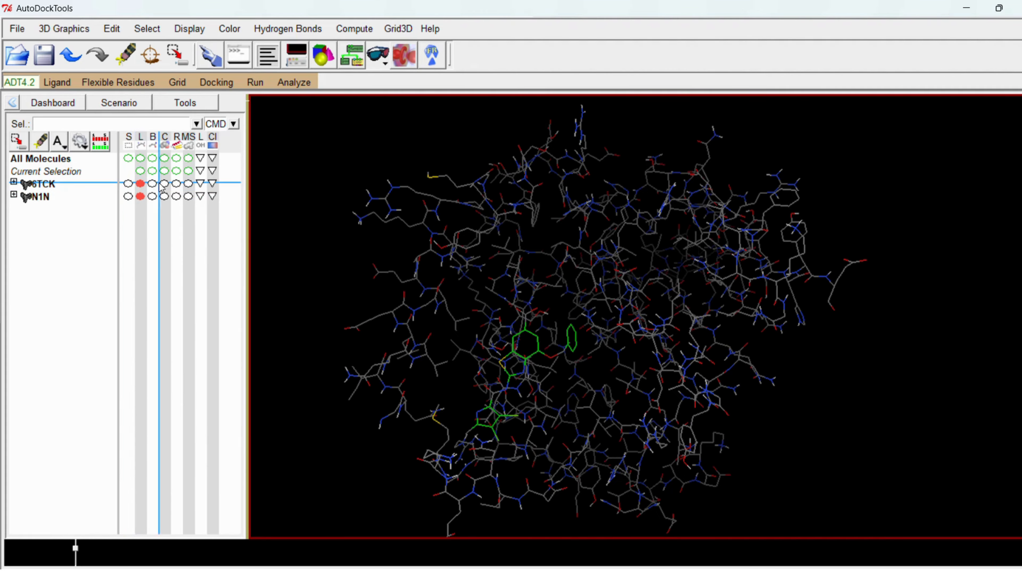
pyautogui.click(176, 183)
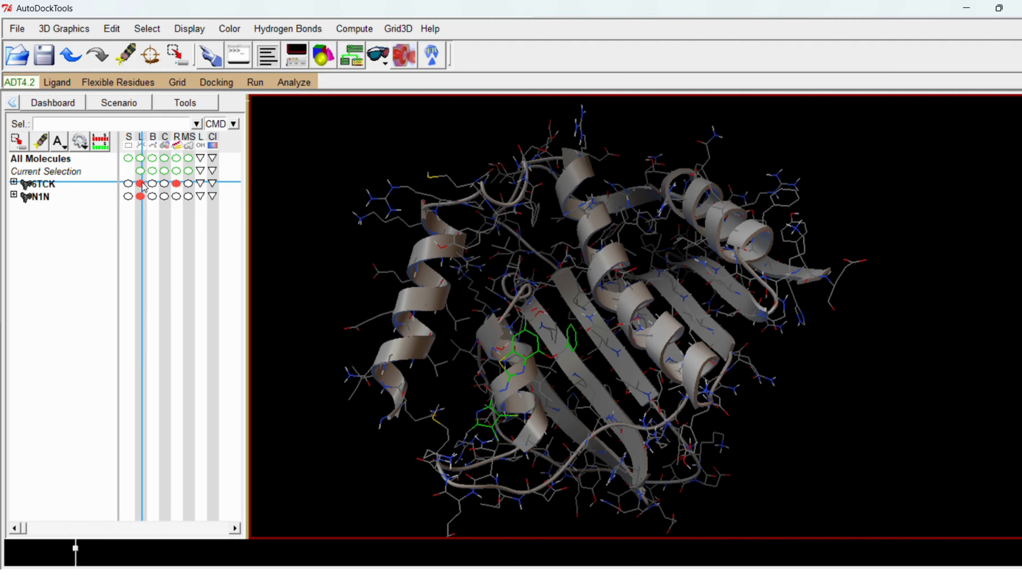
pyautogui.click(140, 184)
pyautogui.scroll(3, 561, 304)
# - Create a grid box with 54 points in x, 50 in y and 50 in z
pyautogui.click(177, 82)
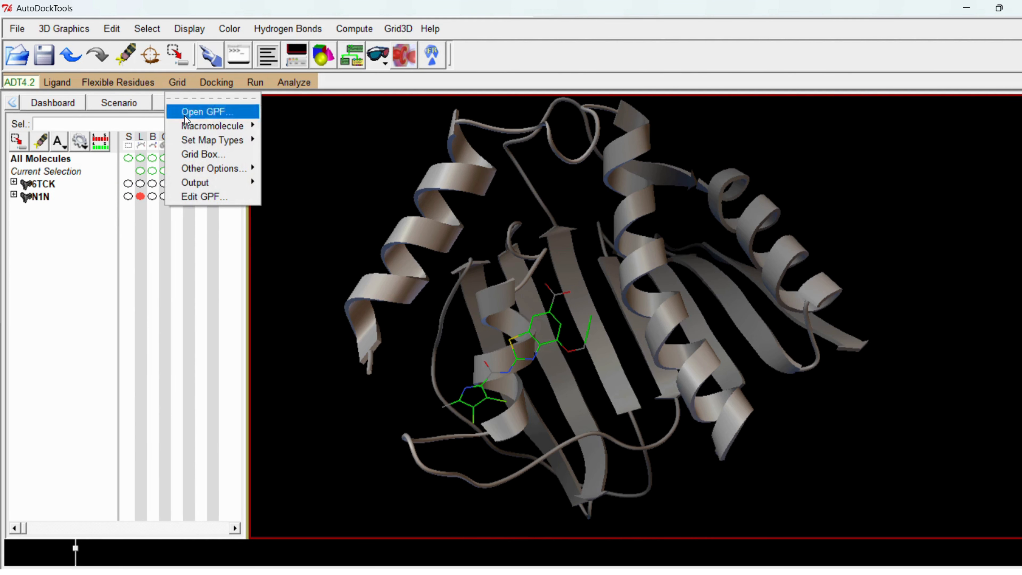
pyautogui.click(207, 154)
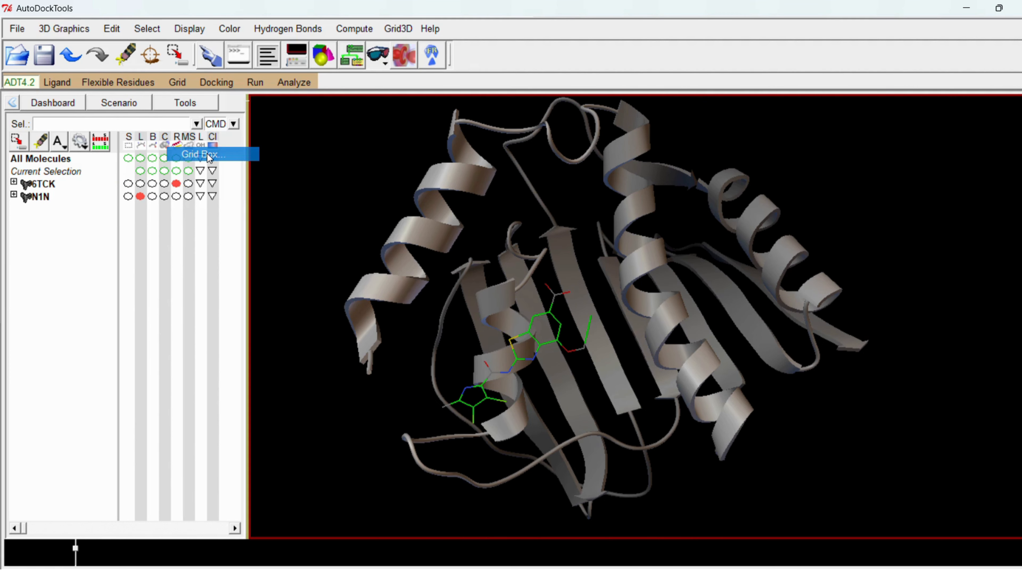
pyautogui.moveTo(146, 29); pyautogui.dragTo(191, 133)
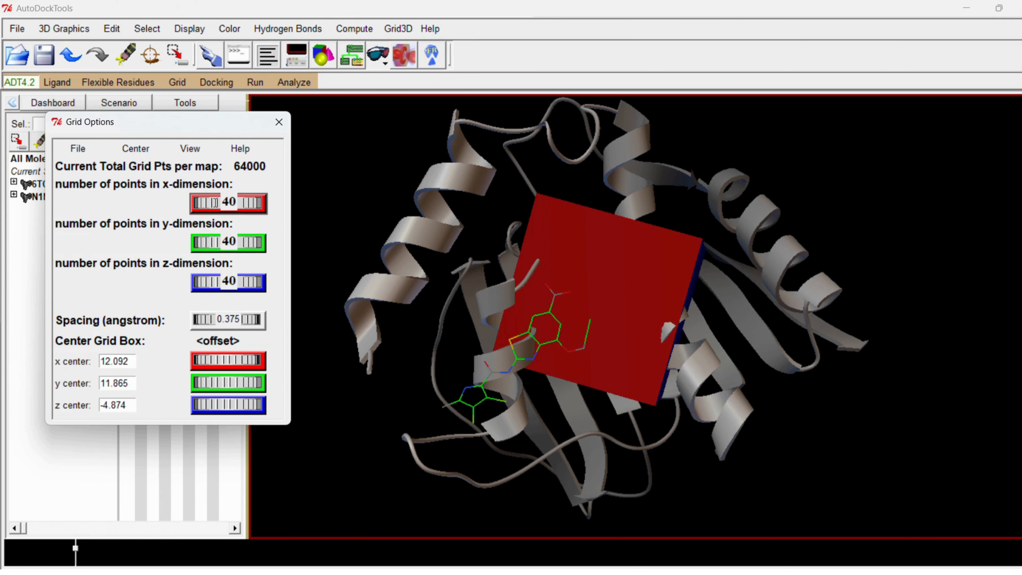
pyautogui.moveTo(215, 203); pyautogui.dragTo(222, 203)
pyautogui.moveTo(561, 296); pyautogui.dragTo(548, 239)
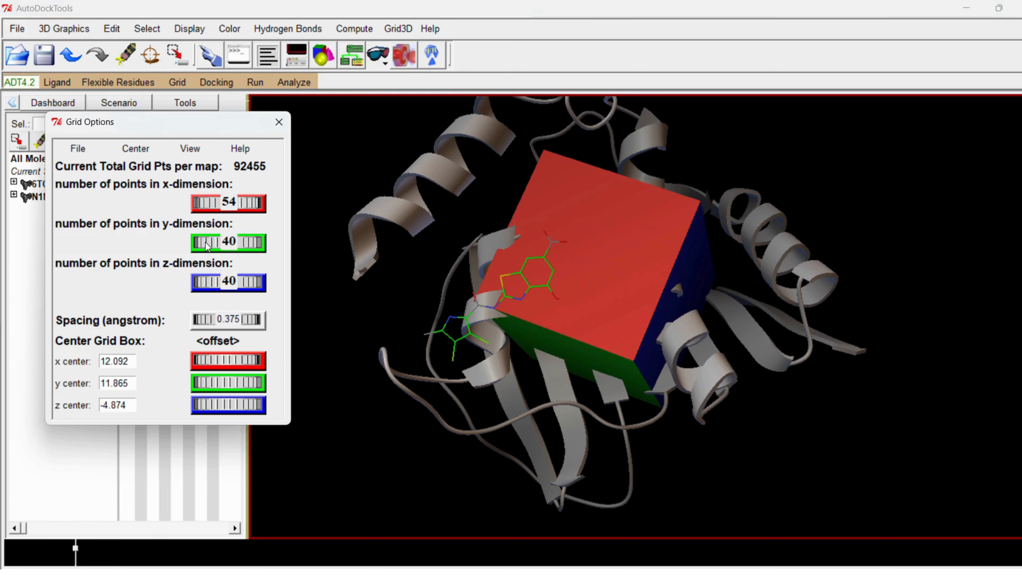
pyautogui.moveTo(206, 246); pyautogui.dragTo(214, 245)
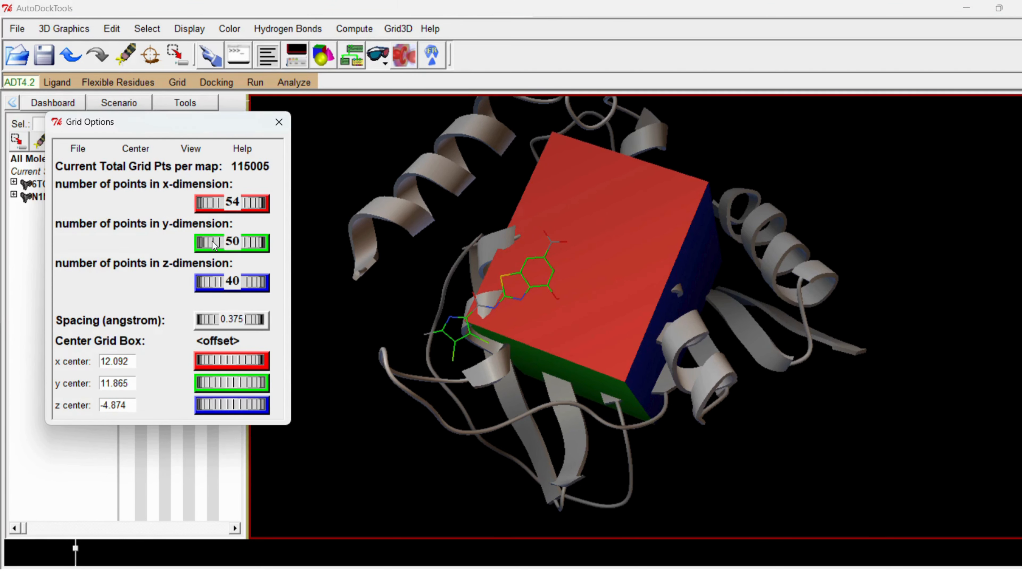
pyautogui.moveTo(214, 281); pyautogui.dragTo(217, 280)
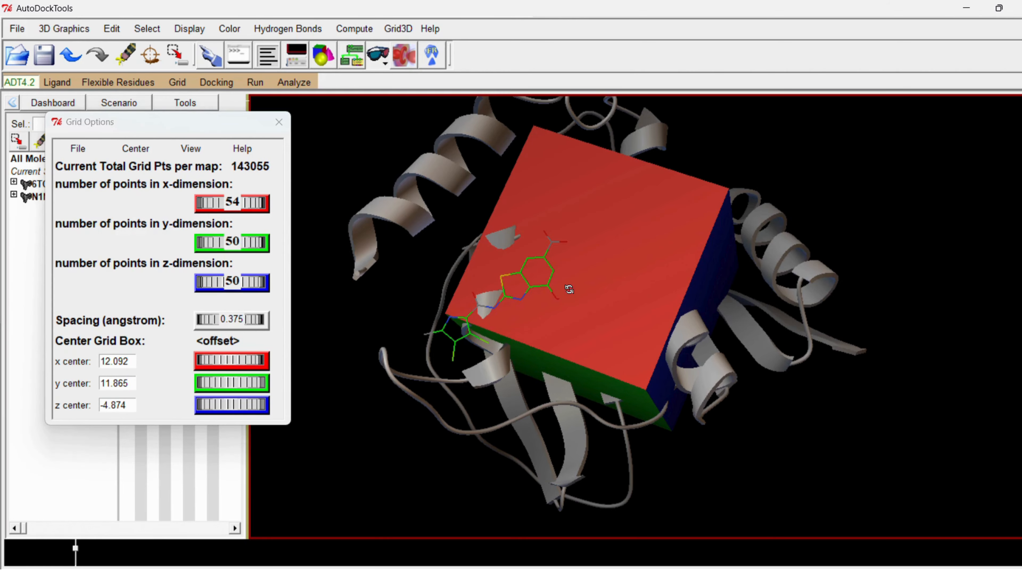
# - Set the grid box to 50 points in x, centre it at x 7.146, y 7.456, z -5.517, and close it saving the current settings
pyautogui.moveTo(566, 285); pyautogui.dragTo(541, 283)
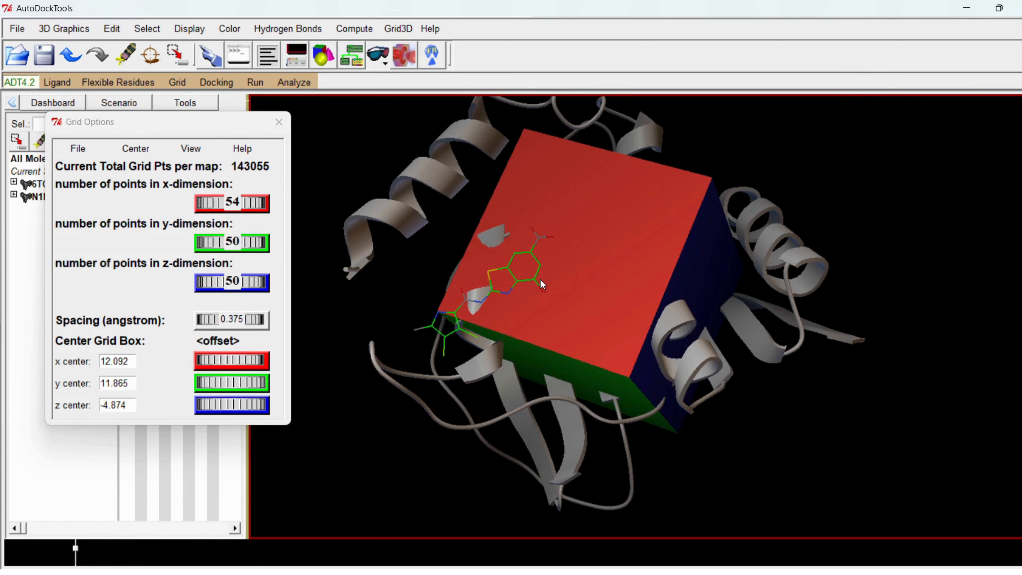
pyautogui.moveTo(225, 360); pyautogui.dragTo(215, 382)
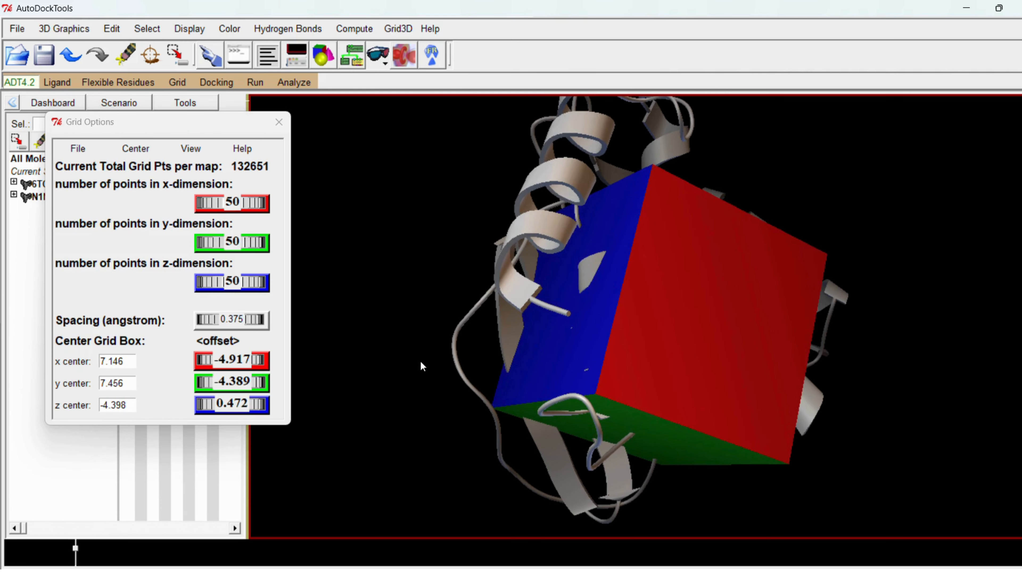
pyautogui.moveTo(241, 404); pyautogui.dragTo(192, 388)
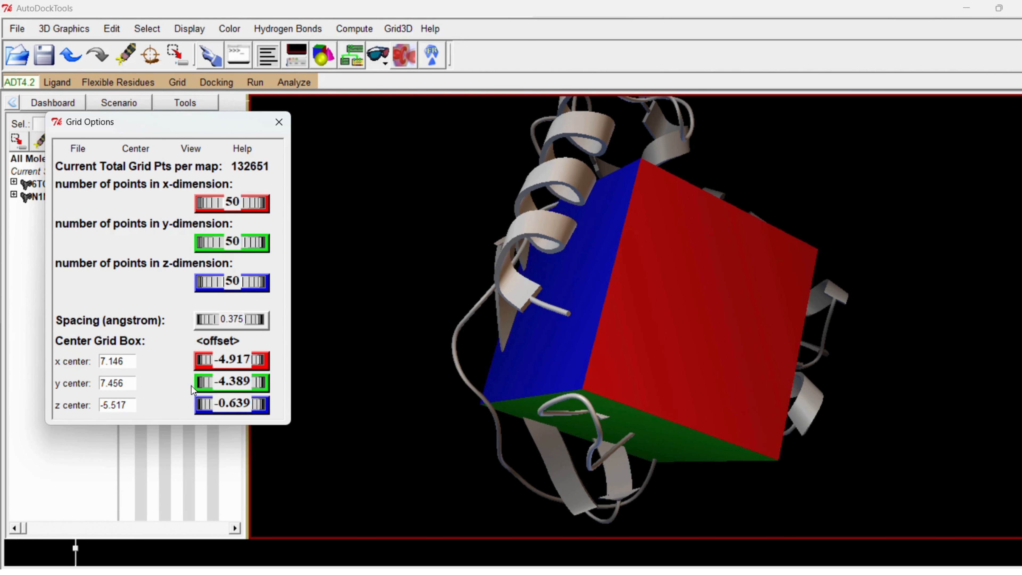
pyautogui.moveTo(737, 347); pyautogui.dragTo(632, 334)
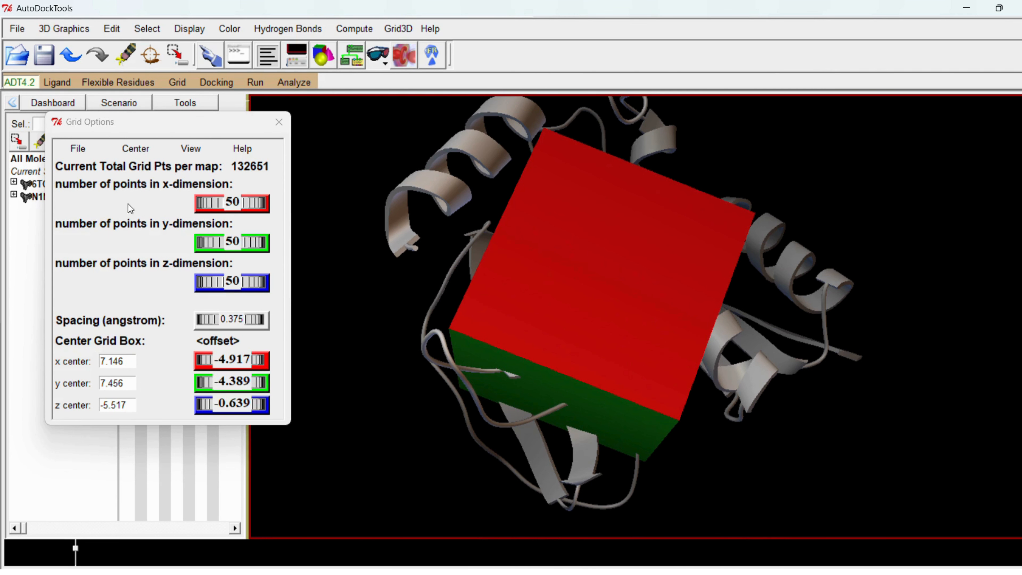
pyautogui.click(83, 149)
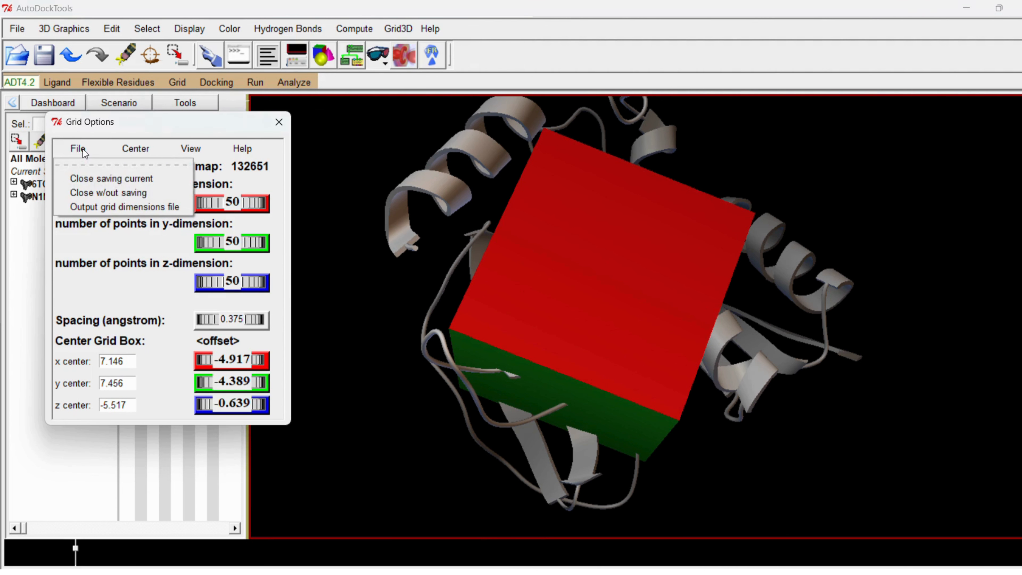
pyautogui.click(127, 183)
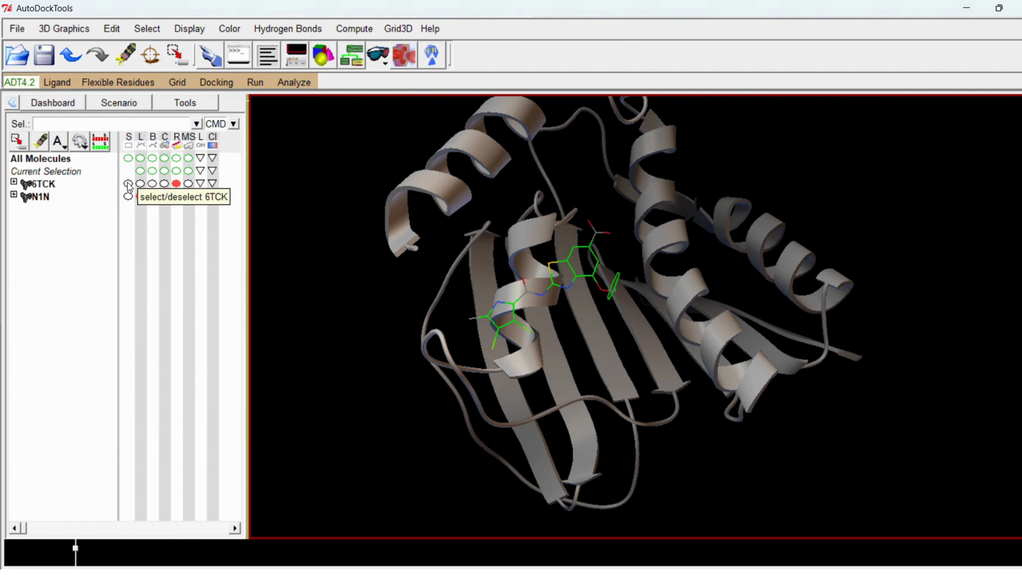
# - Save the grid parameter file as N1N.gpf in the GyraseB folder
pyautogui.click(179, 85)
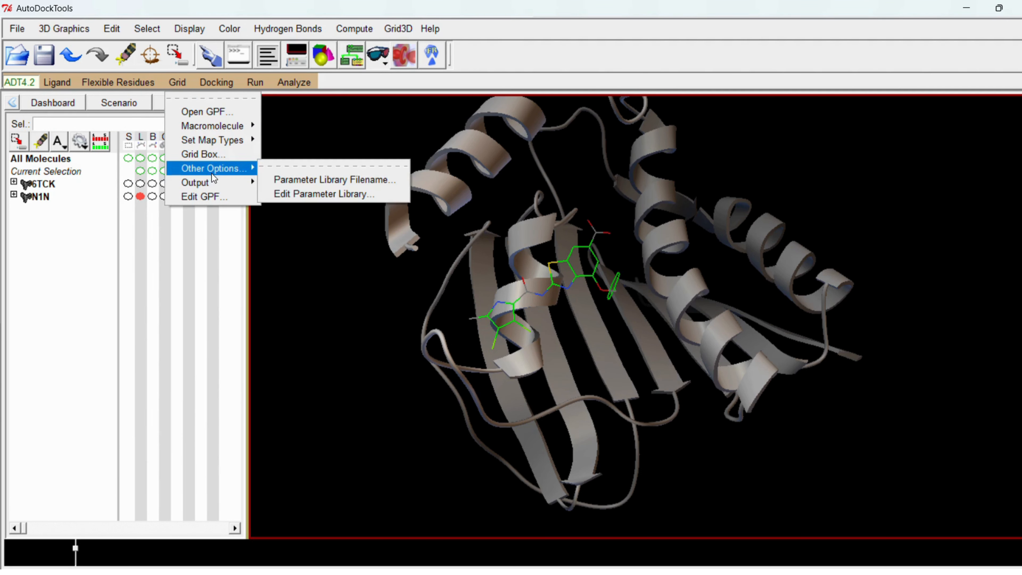
pyautogui.moveTo(214, 183)
pyautogui.click(301, 193)
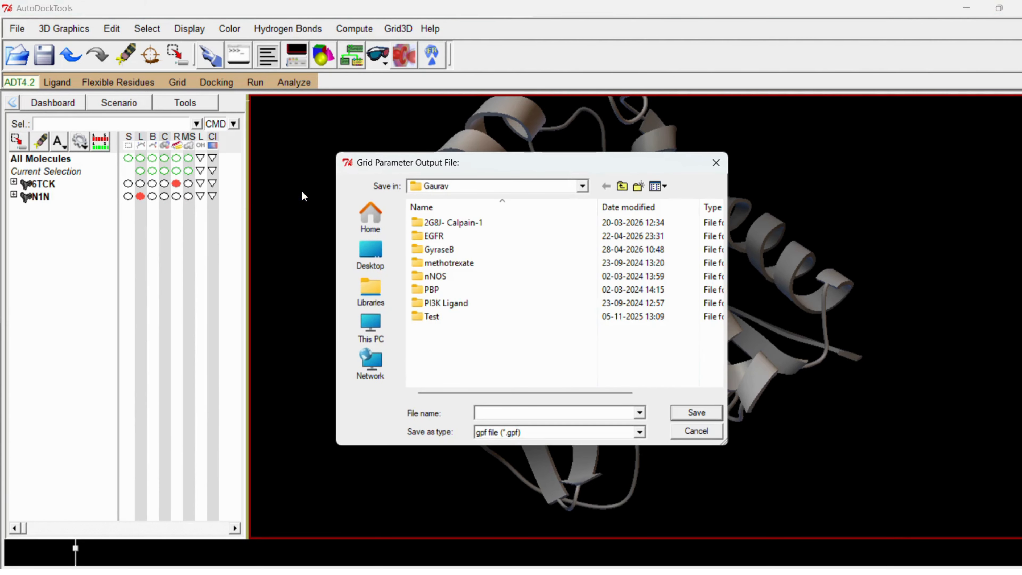
pyautogui.doubleClick(444, 250)
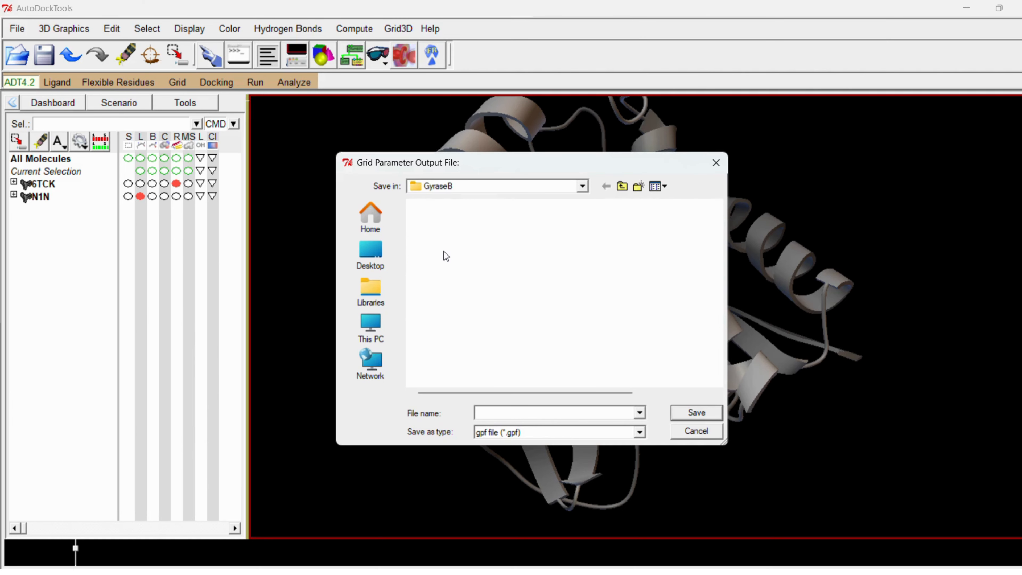
pyautogui.click(491, 407)
pyautogui.write('n')
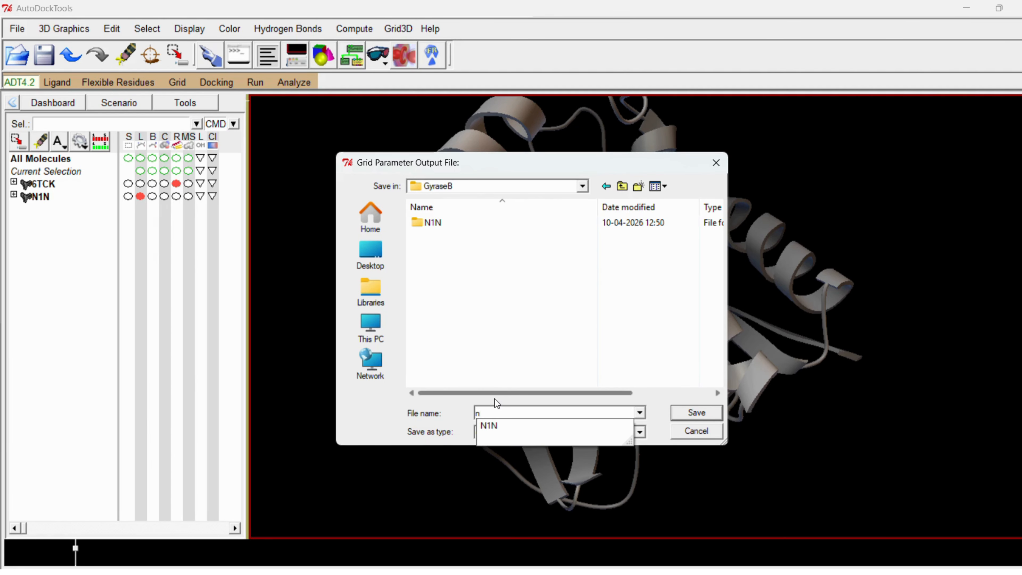
pyautogui.press('BackSpace')
pyautogui.write('N1N.gpf')
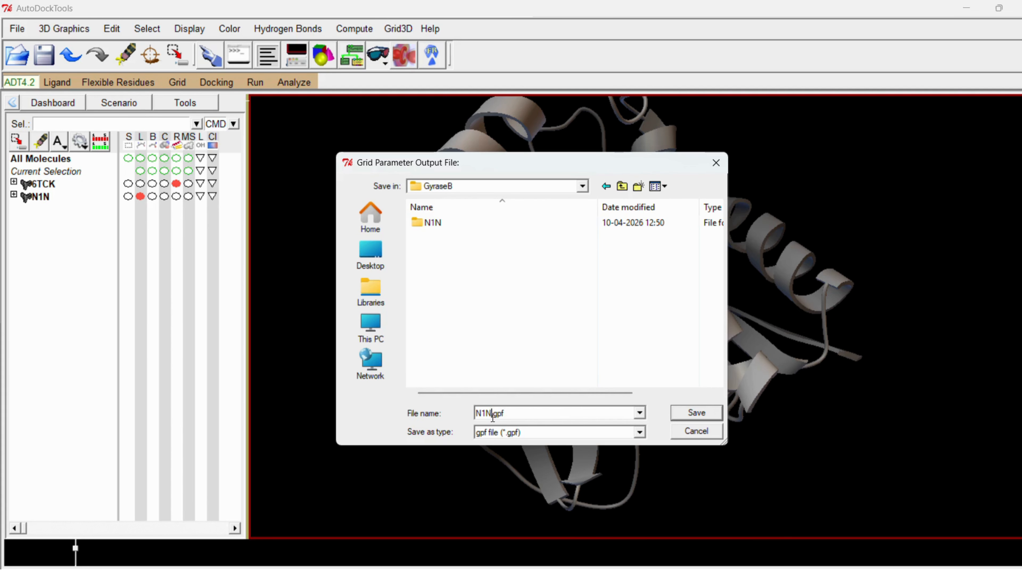
pyautogui.moveTo(493, 415); pyautogui.dragTo(509, 415)
pyautogui.click(514, 415)
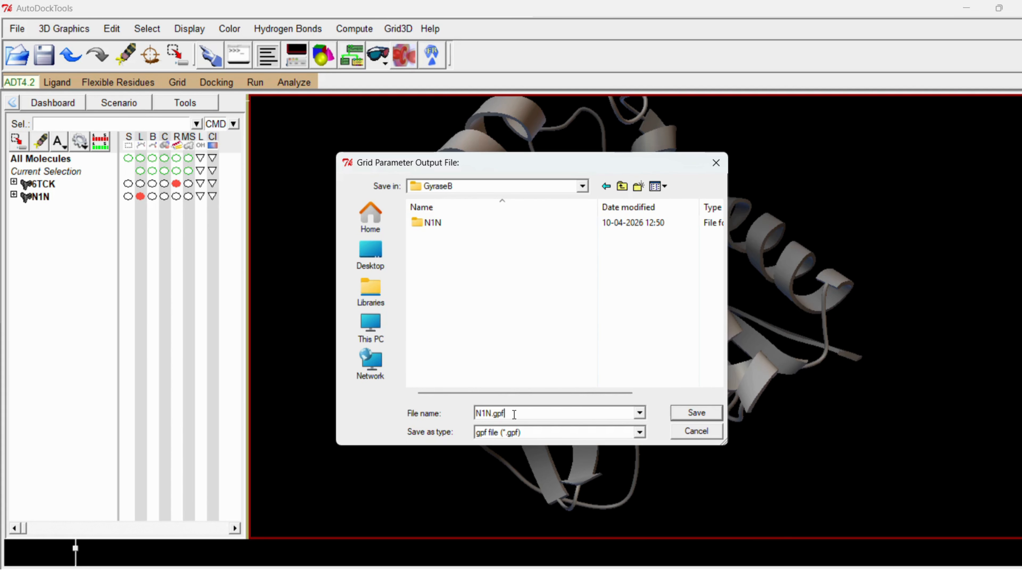
pyautogui.click(693, 416)
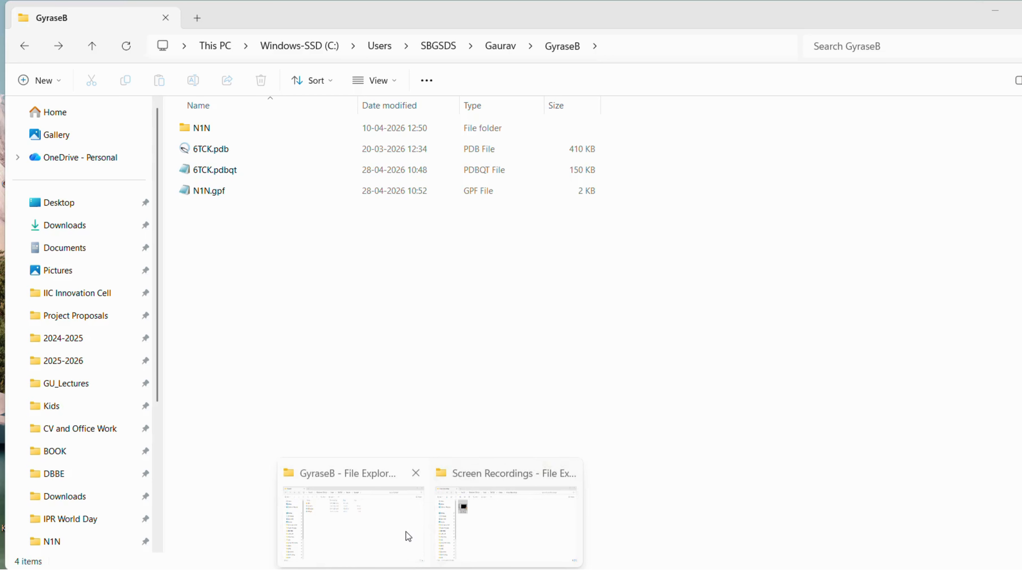
# - Switch to File Explorer and check the N1N.gpf and 6TCK.pdbqt files in the GyraseB folder
pyautogui.click(402, 526)
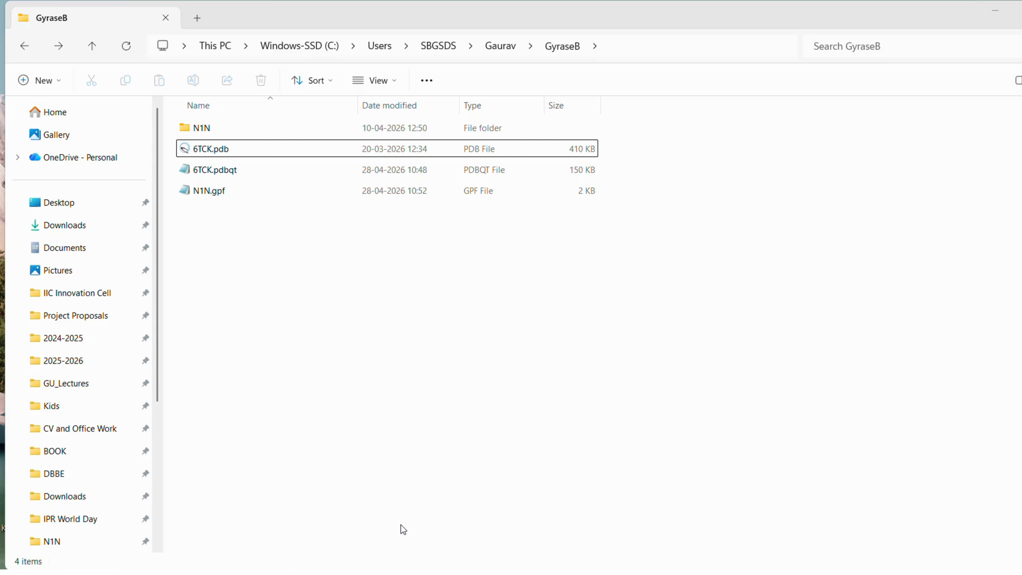
pyautogui.click(225, 195)
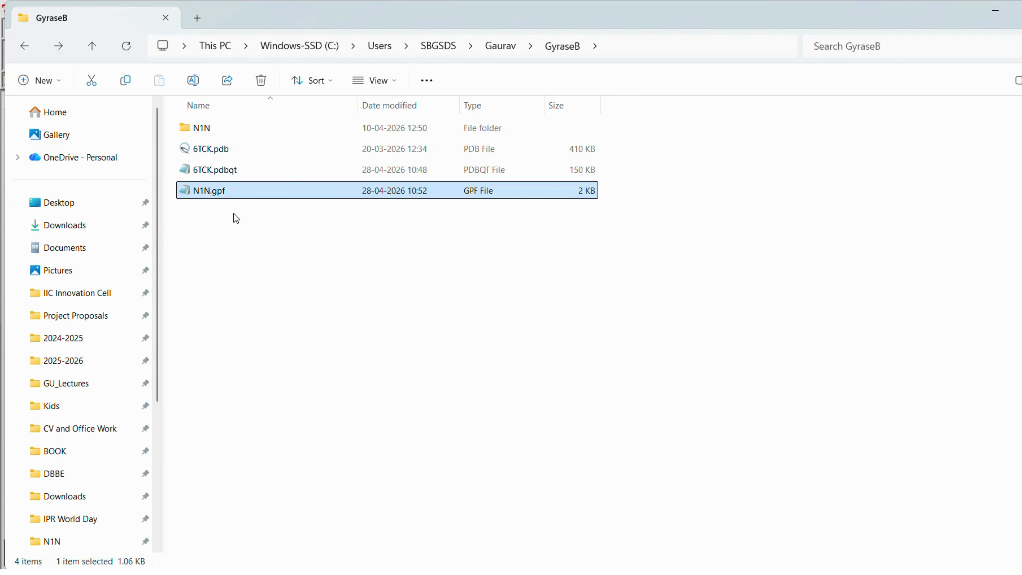
pyautogui.click(214, 172)
pyautogui.click(214, 193)
pyautogui.click(220, 174)
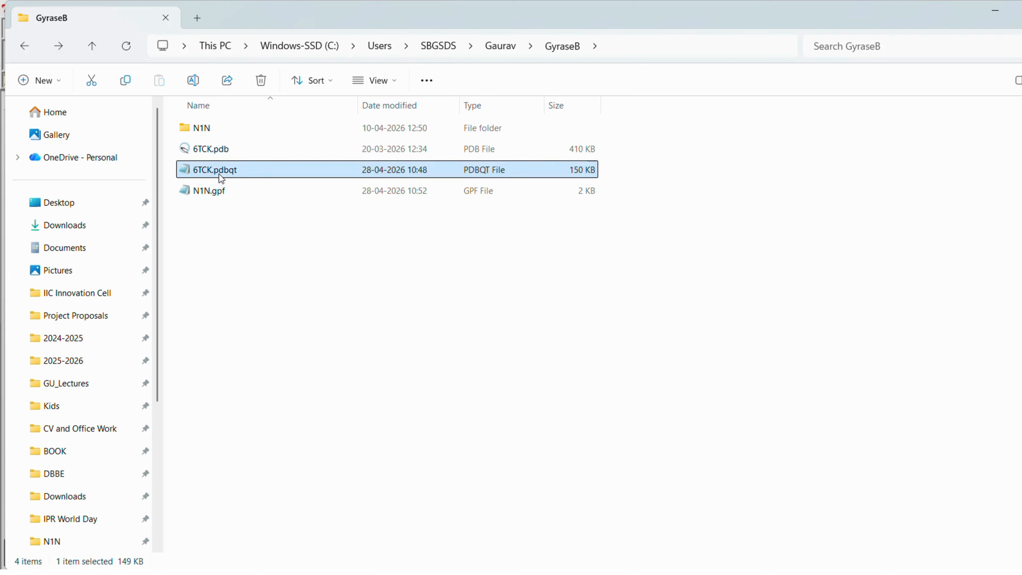
pyautogui.click(214, 195)
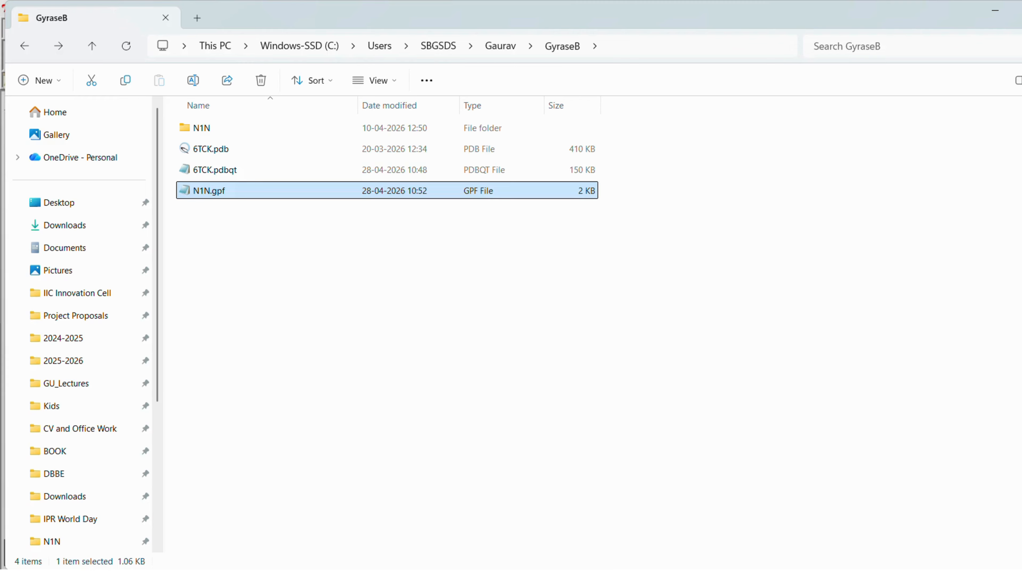
pyautogui.moveTo(554, 573)
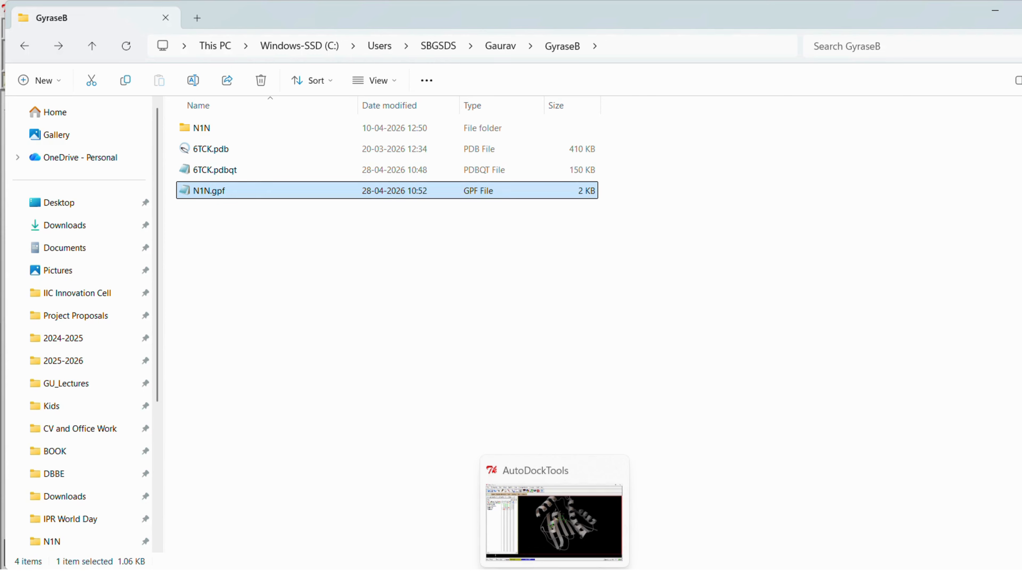
pyautogui.click(554, 574)
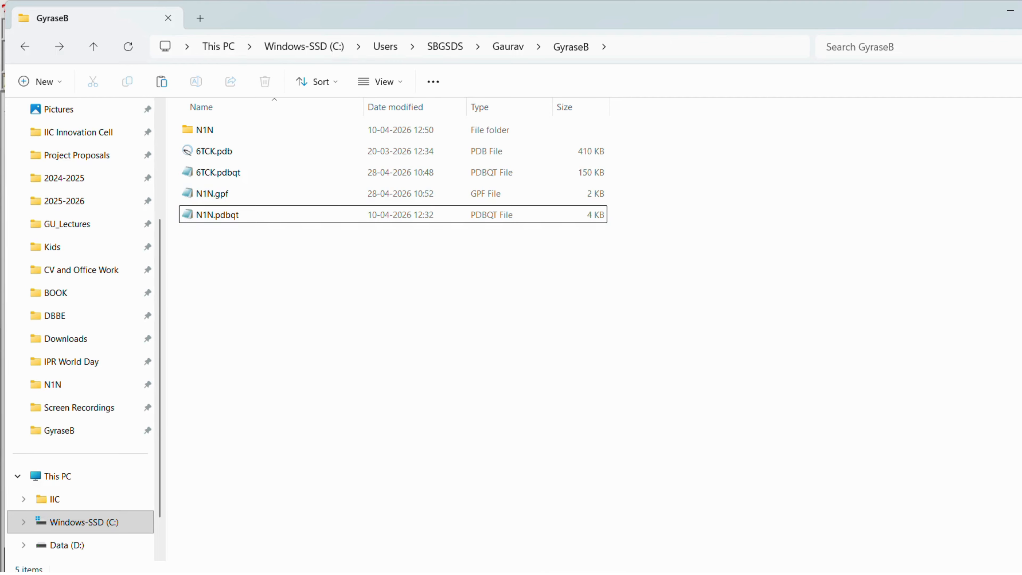
# - Switch to AutoDockTools and set 6TCK.pdbqt from the GyraseB folder as the rigid macromolecule file for docking
pyautogui.click(561, 573)
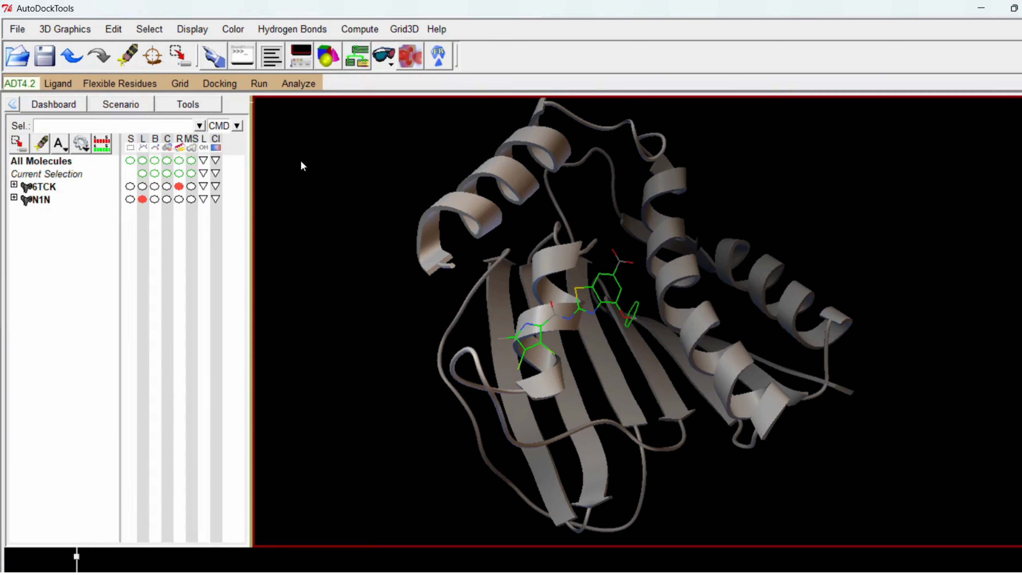
pyautogui.click(222, 83)
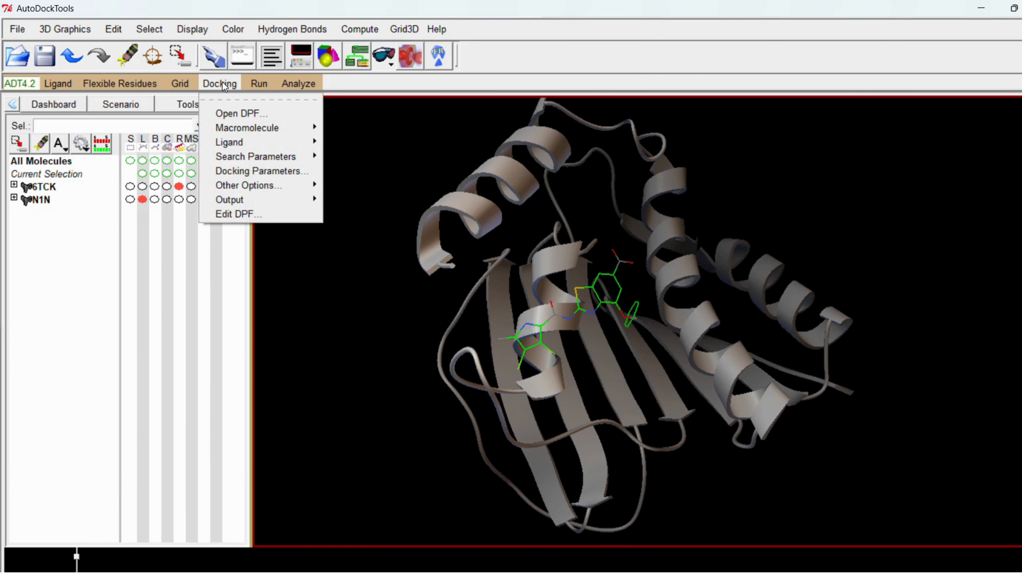
pyautogui.moveTo(249, 126)
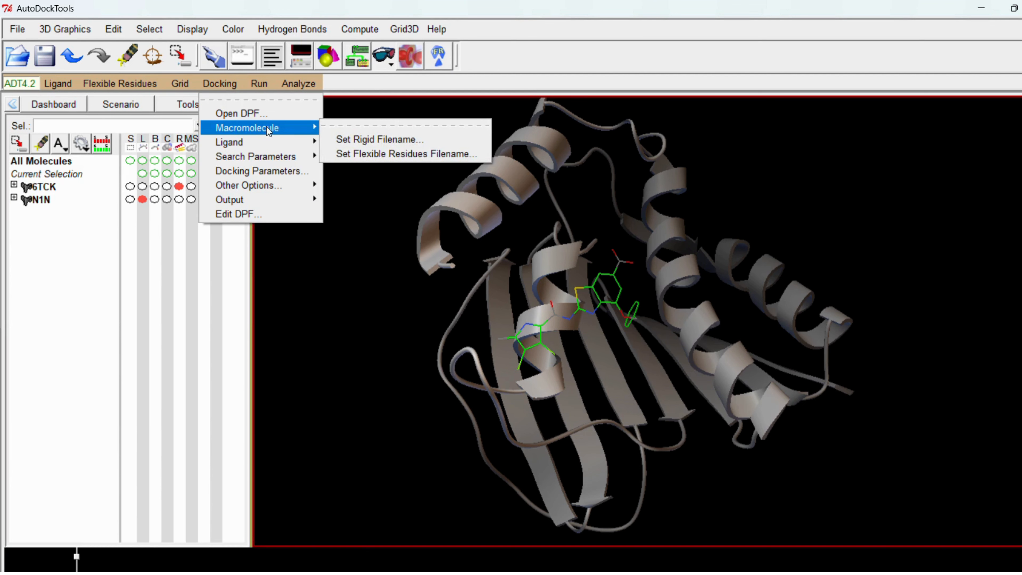
pyautogui.click(360, 140)
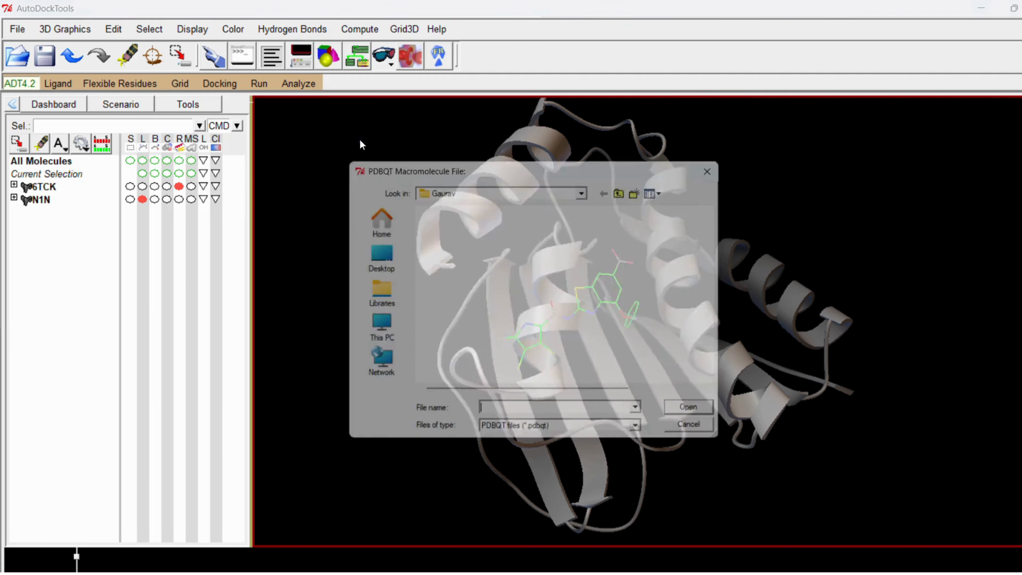
pyautogui.doubleClick(445, 253)
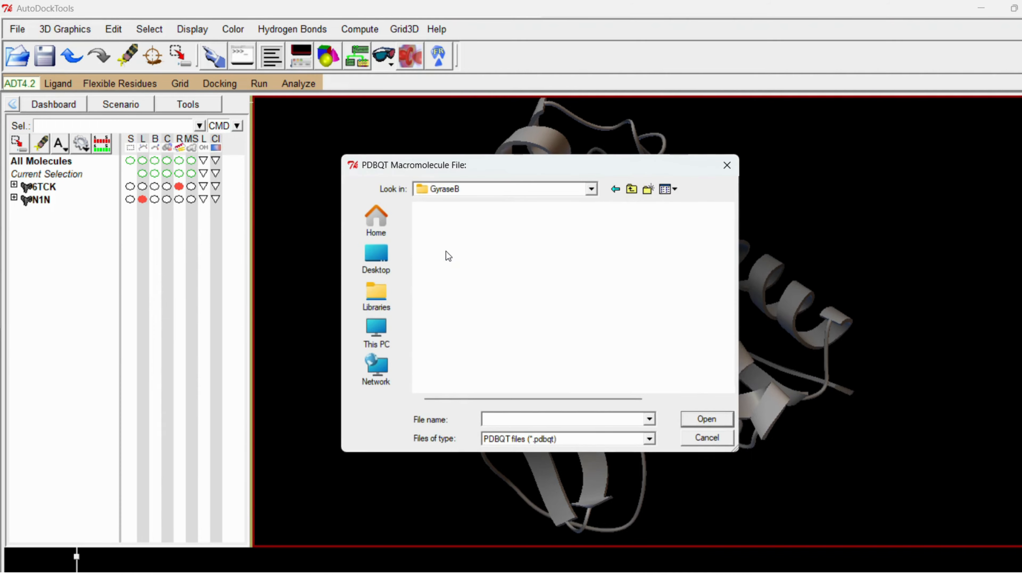
pyautogui.click(436, 241)
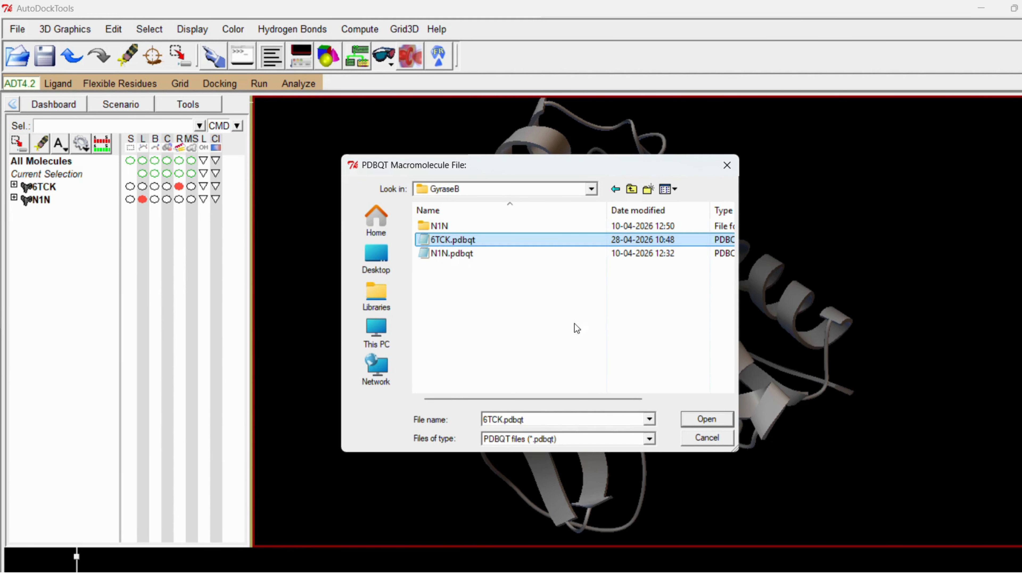
pyautogui.click(698, 421)
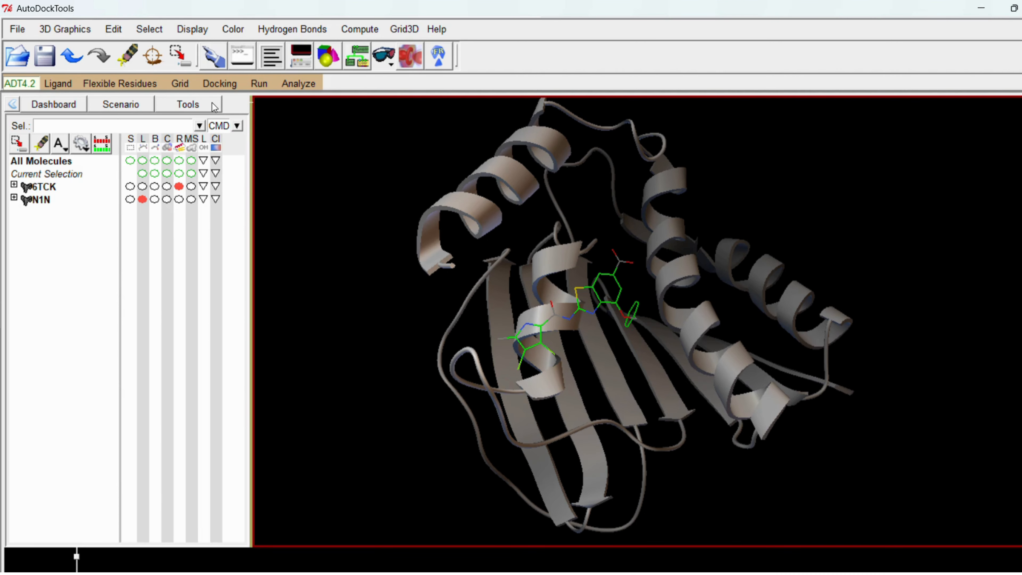
# - Choose N1N as the docking ligand and accept its ligand parameters with random initial position, dihedral offset and dihedrals
pyautogui.click(216, 85)
pyautogui.moveTo(245, 140)
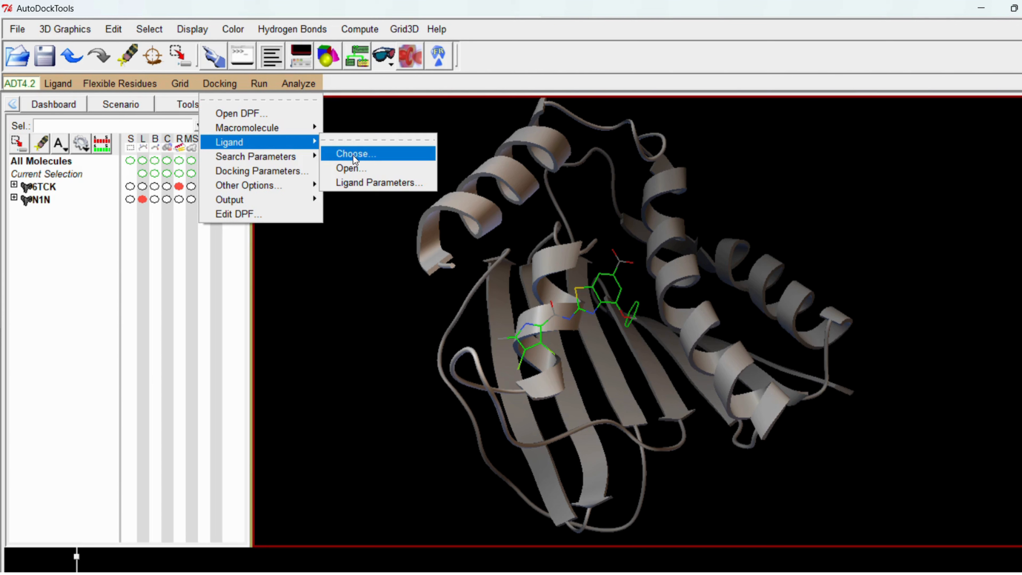
pyautogui.click(366, 155)
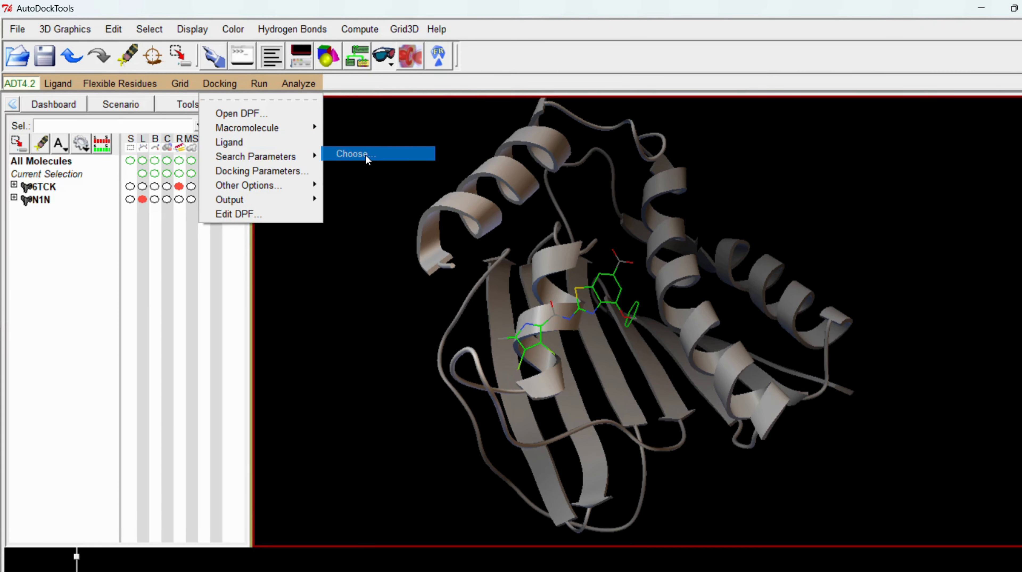
pyautogui.click(28, 66)
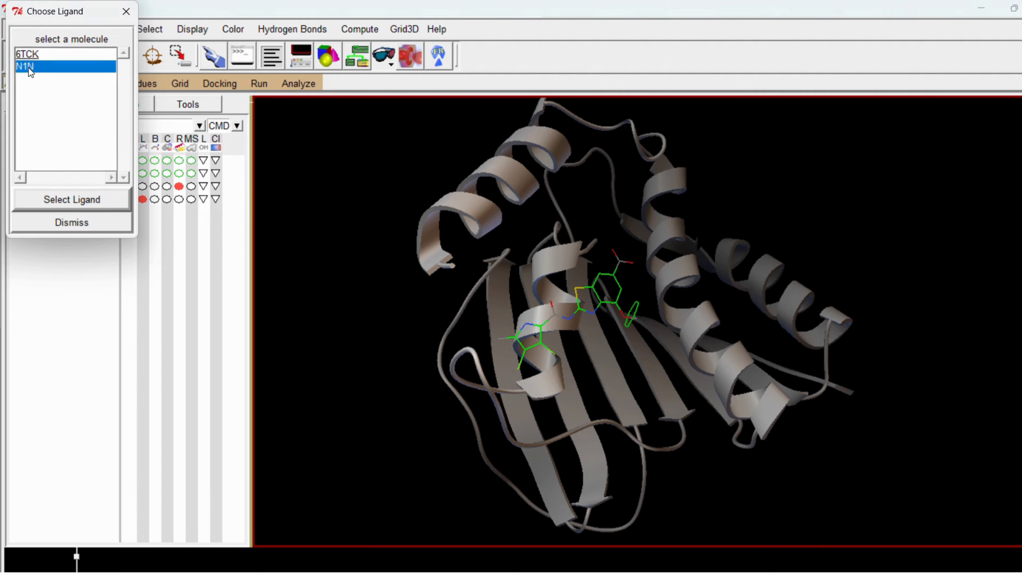
pyautogui.moveTo(61, 15); pyautogui.dragTo(169, 149)
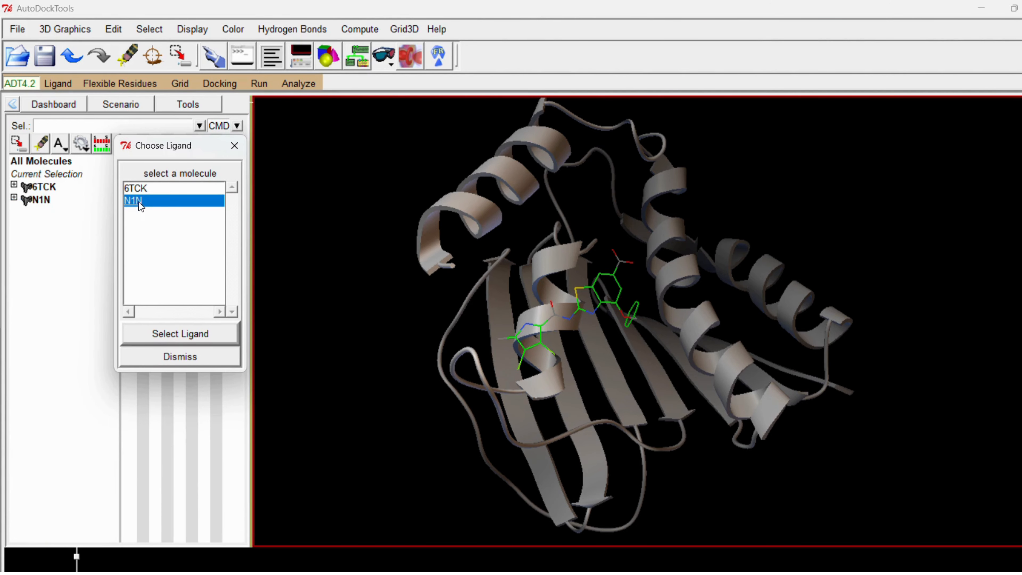
pyautogui.click(191, 335)
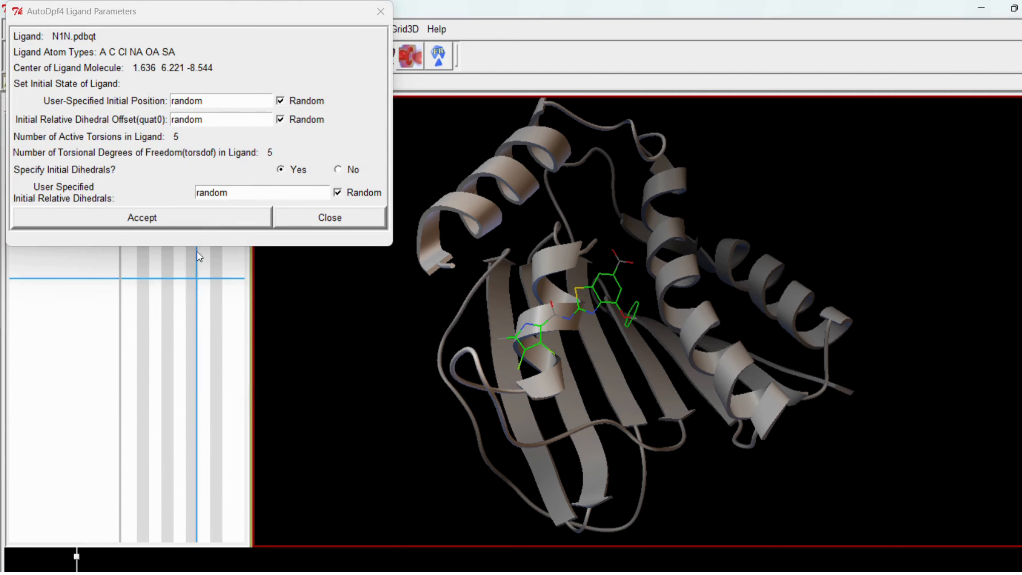
pyautogui.click(189, 220)
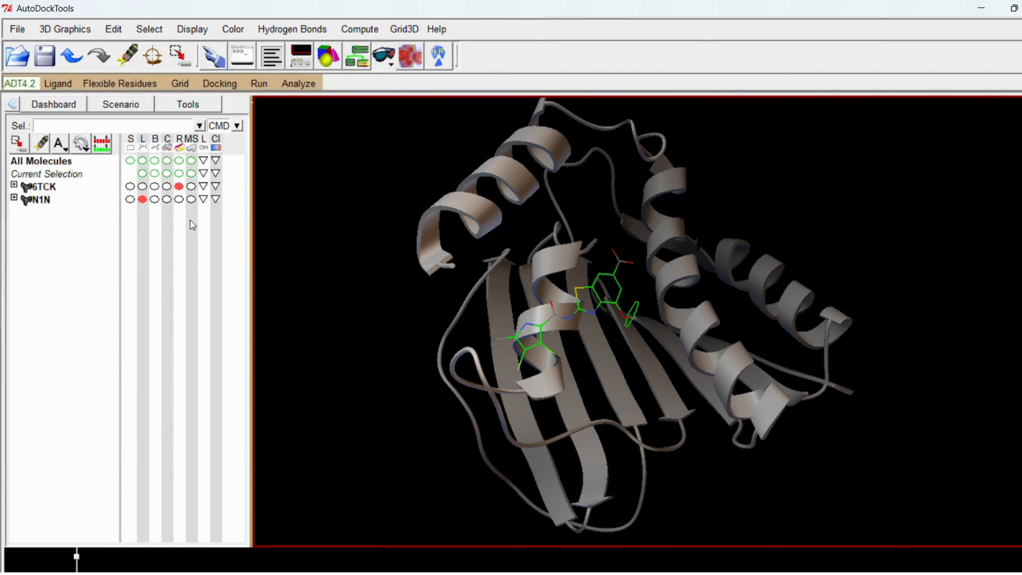
# - Open the genetic algorithm search parameters for the docking
pyautogui.click(222, 86)
pyautogui.moveTo(234, 143)
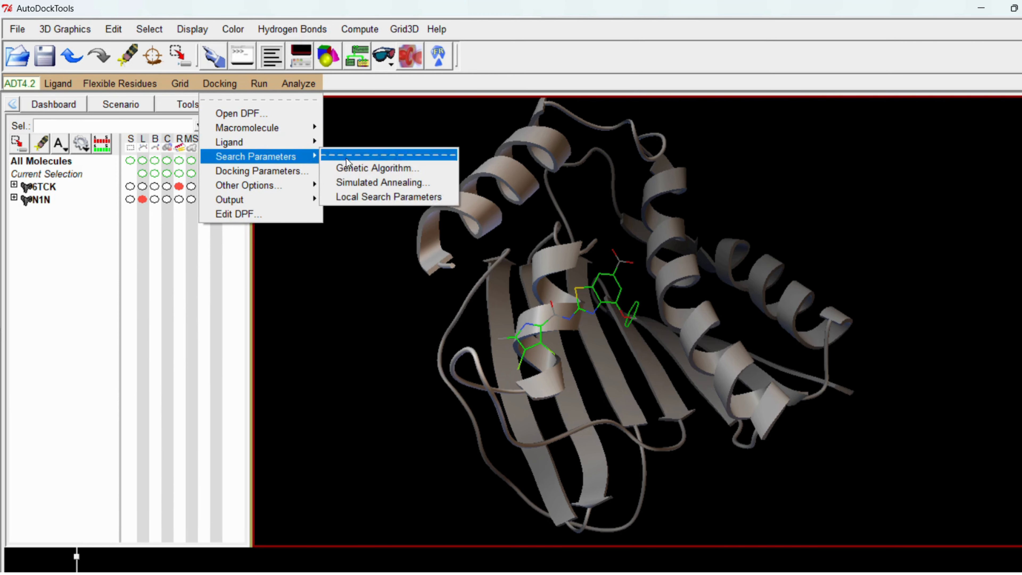
pyautogui.click(378, 169)
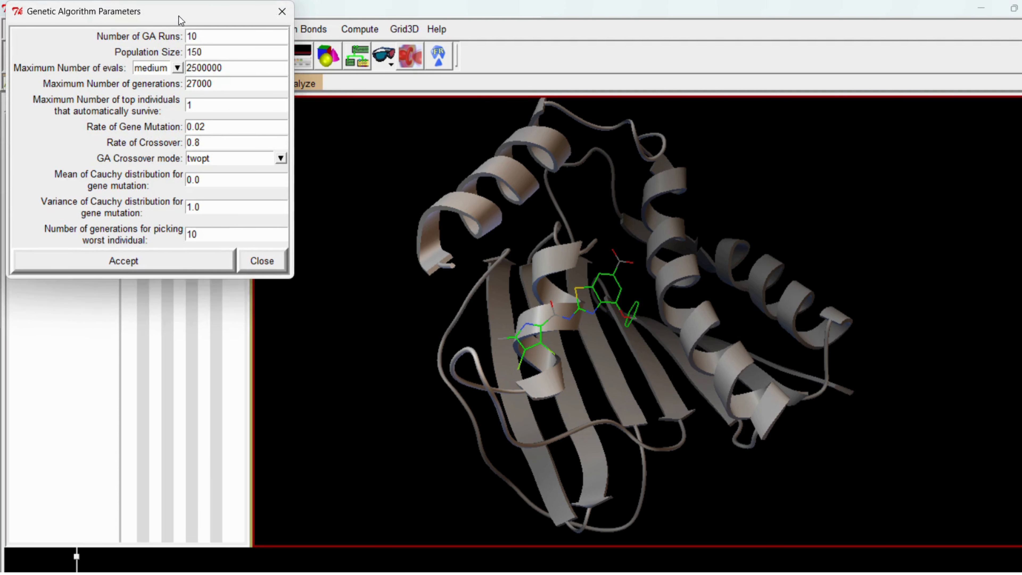
pyautogui.moveTo(180, 17); pyautogui.dragTo(394, 186)
pyautogui.click(431, 187)
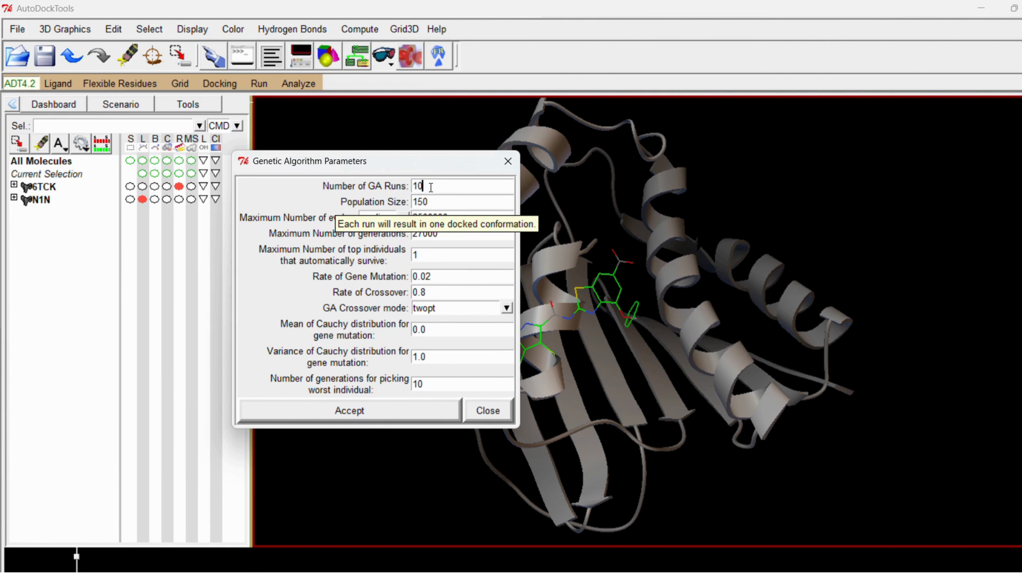
# - Try 15, 20 and 99 as the number of GA runs
pyautogui.moveTo(436, 186); pyautogui.dragTo(398, 188)
pyautogui.write('15')
pyautogui.moveTo(425, 186); pyautogui.dragTo(406, 189)
pyautogui.write('20')
pyautogui.write('9')
pyautogui.write('9')
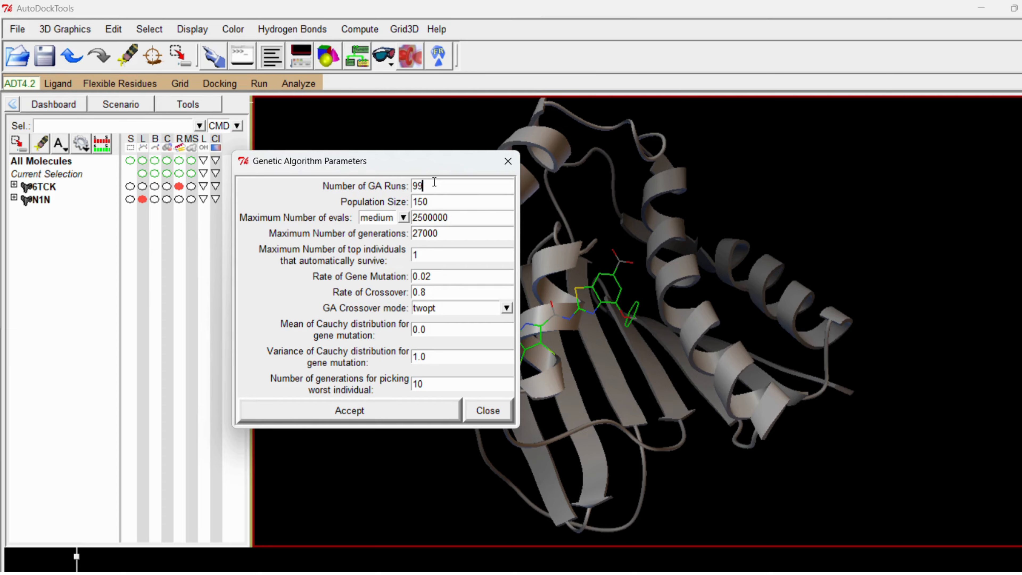
# - Set the number of GA runs to 10 and accept the genetic algorithm parameters
pyautogui.moveTo(433, 186); pyautogui.dragTo(404, 188)
pyautogui.write('10')
pyautogui.click(373, 414)
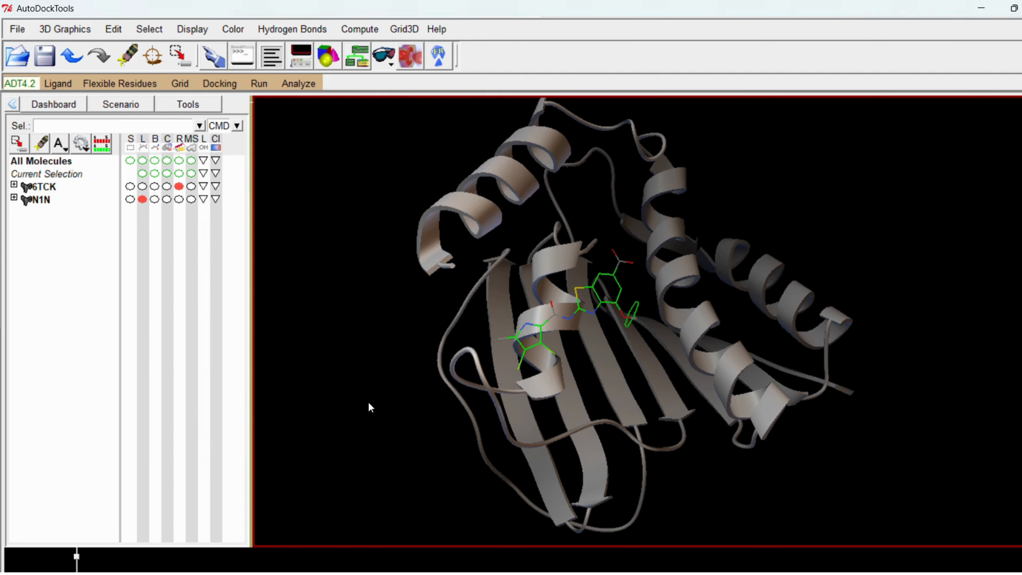
# - Accept the docking run options with defaults for the random number generator, energy, step size and output format parameters
pyautogui.click(207, 83)
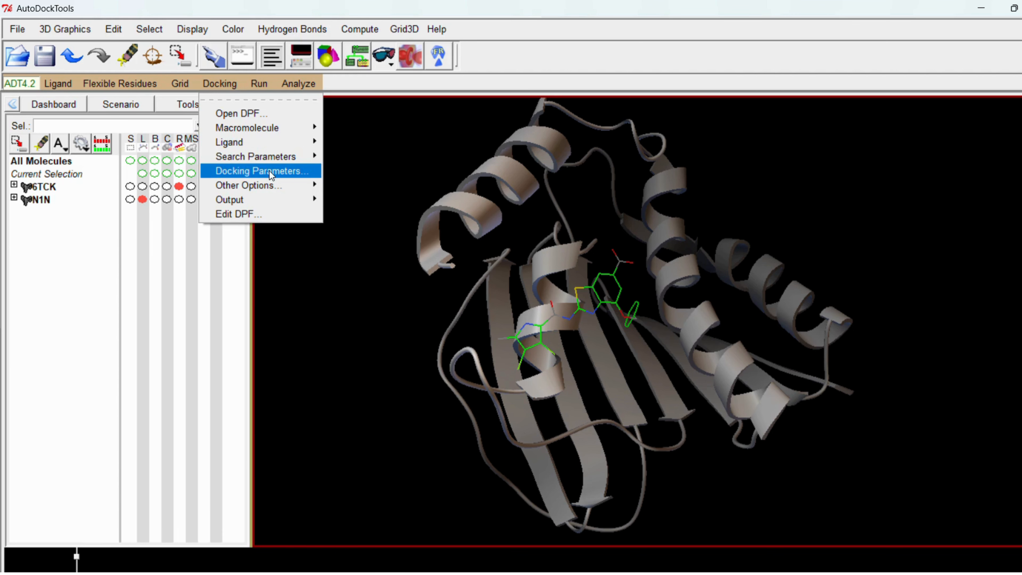
pyautogui.click(243, 171)
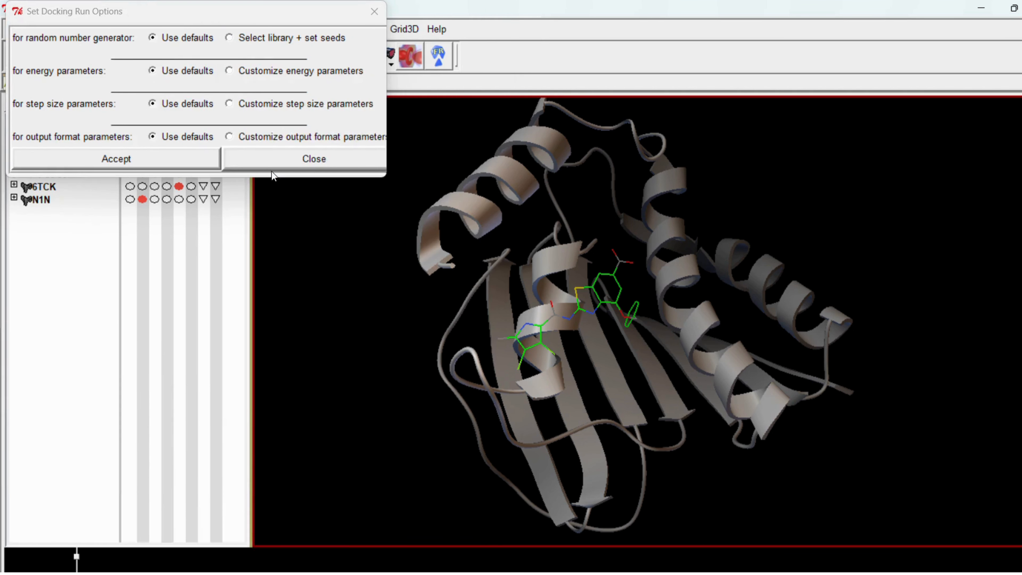
pyautogui.moveTo(195, 21); pyautogui.dragTo(239, 64)
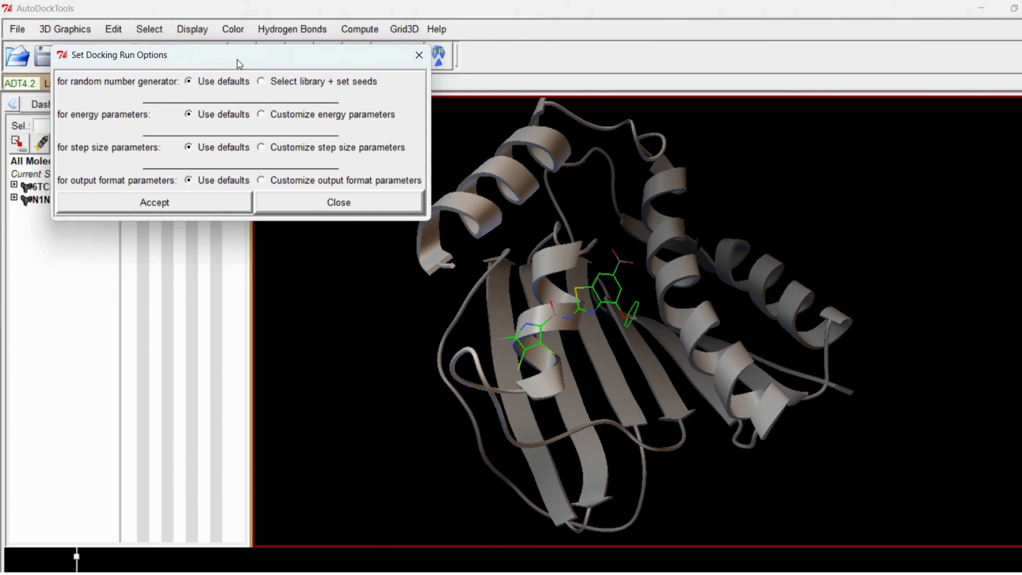
pyautogui.click(180, 202)
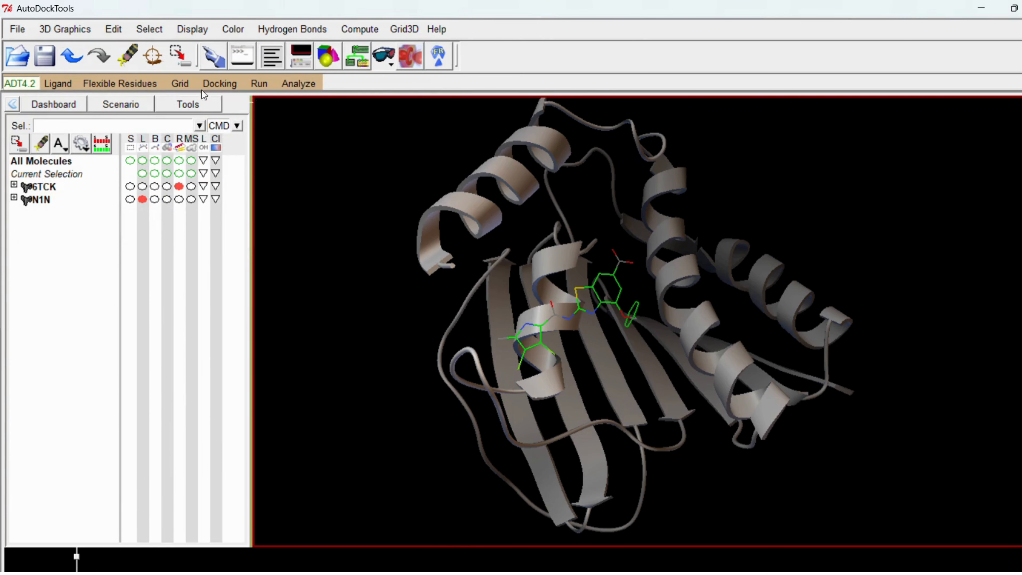
# - Save the docking parameters as a Lamarckian GA (4.2) output file named N1N.dpf in the GyraseB folder
pyautogui.click(218, 83)
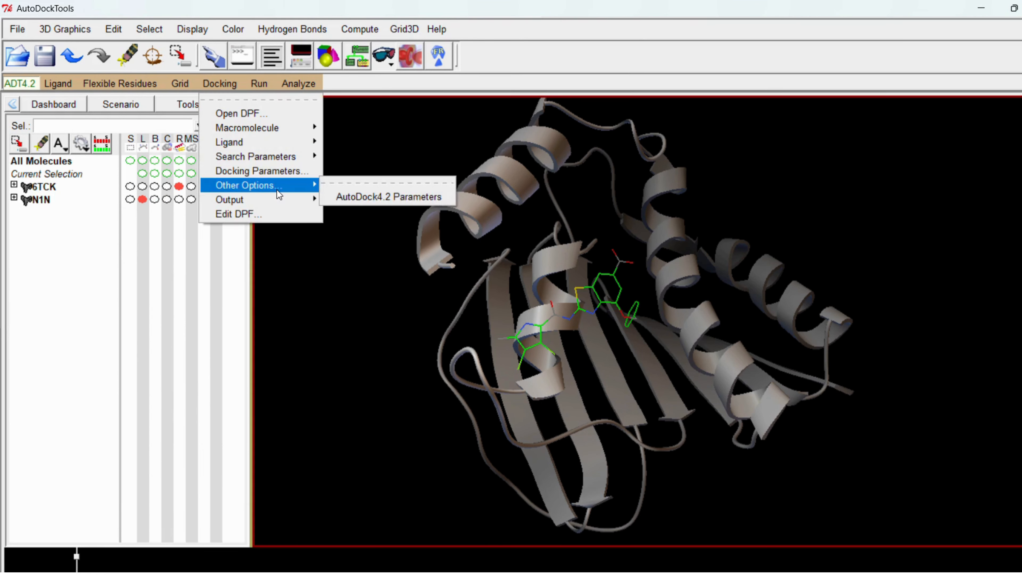
pyautogui.moveTo(275, 197)
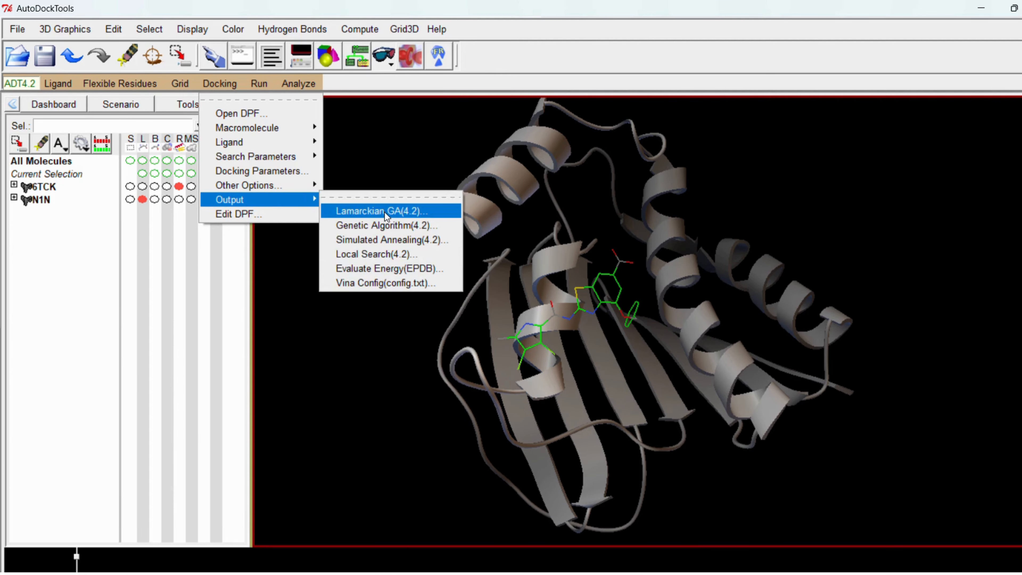
pyautogui.click(385, 213)
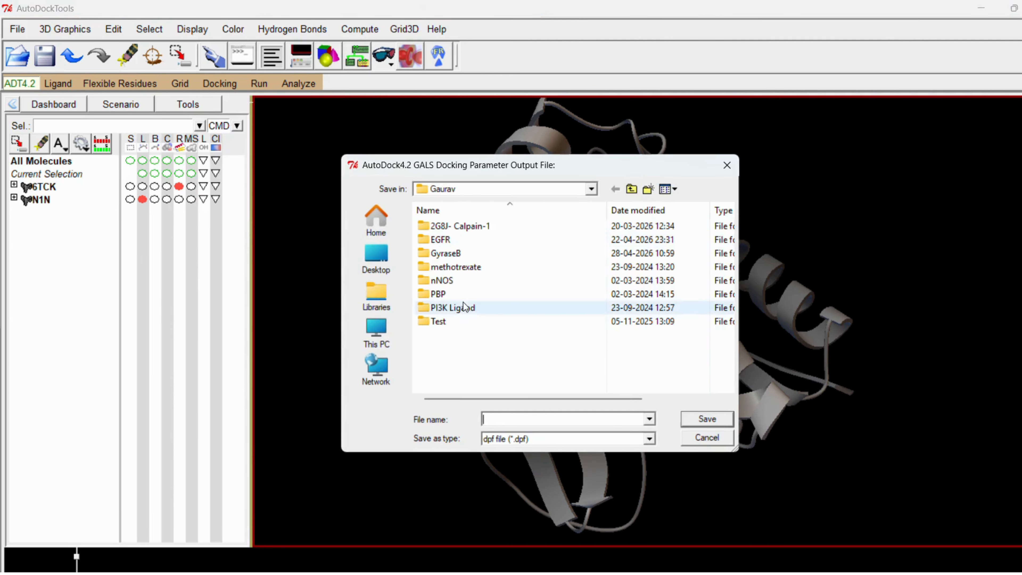
pyautogui.doubleClick(448, 254)
pyautogui.click(518, 417)
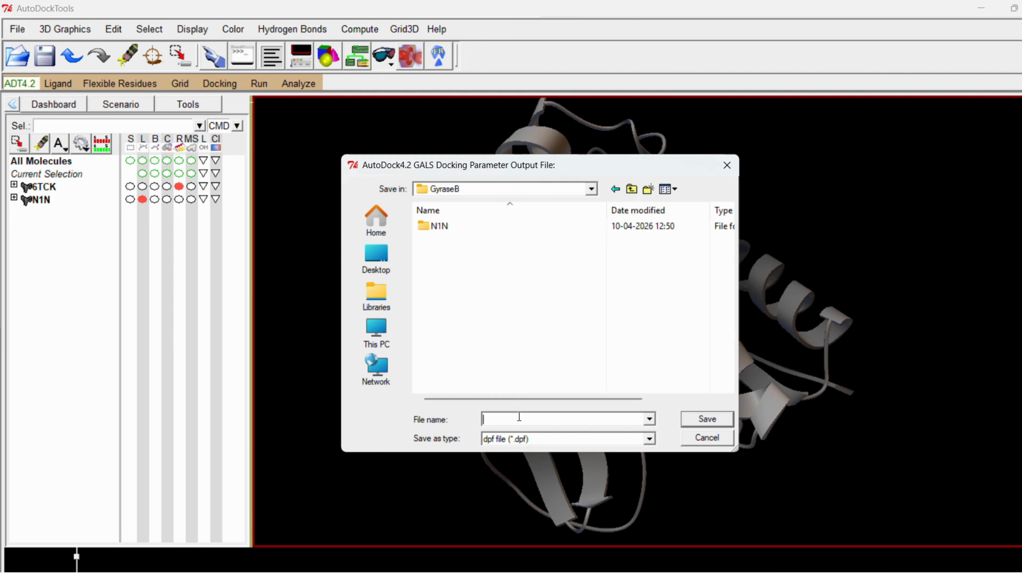
pyautogui.write('N')
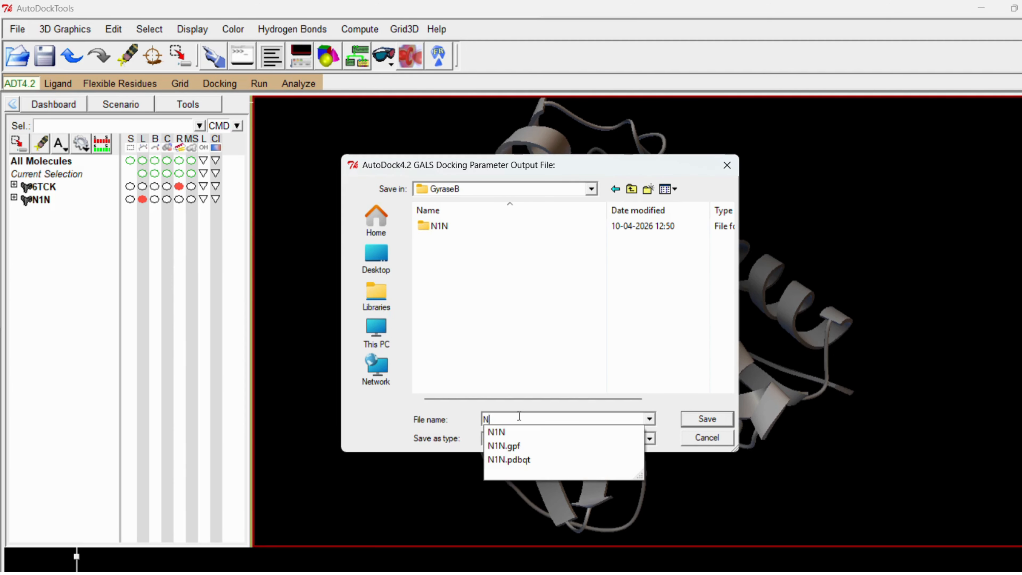
pyautogui.write('1N.')
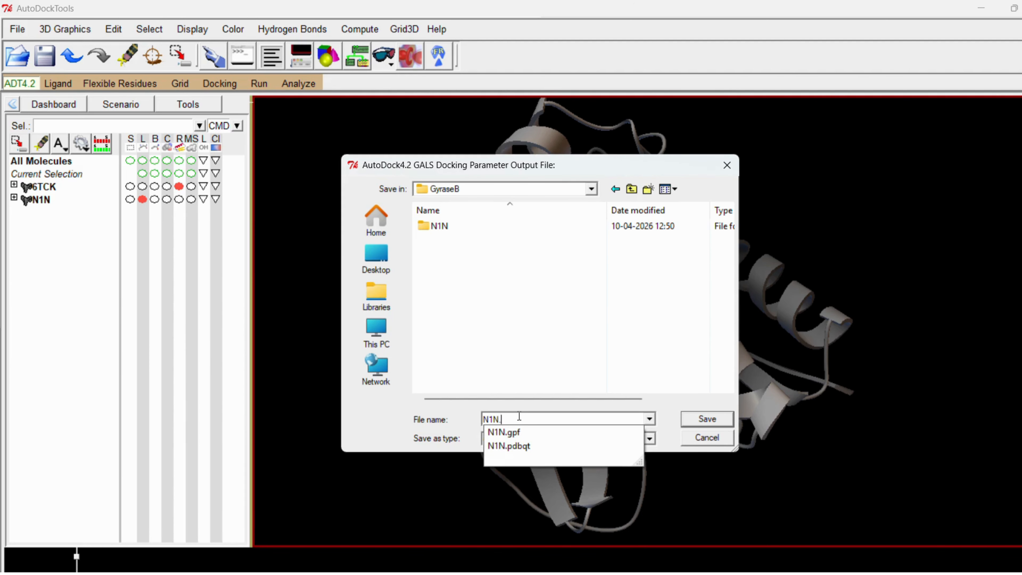
pyautogui.write('dpf')
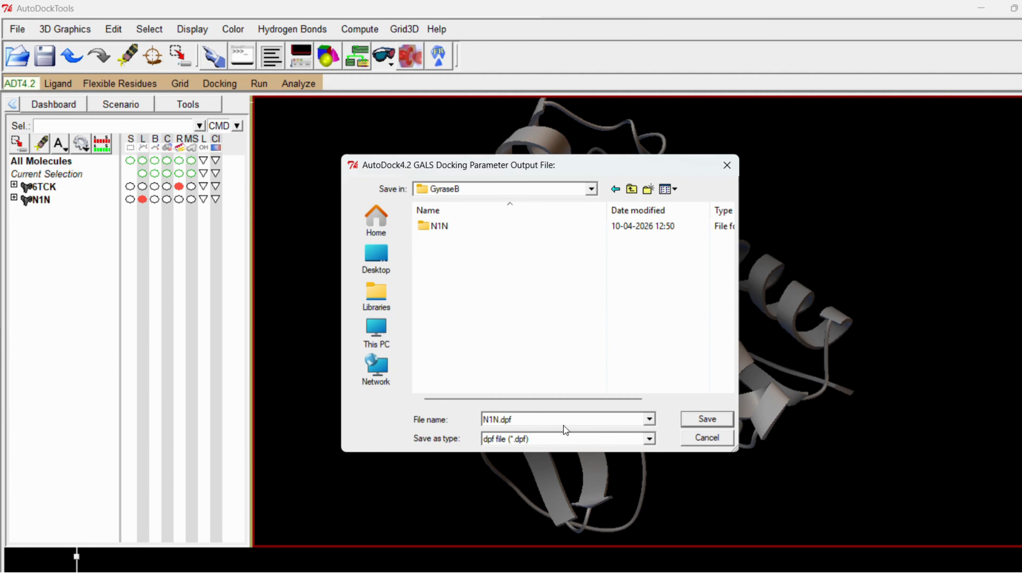
pyautogui.click(705, 418)
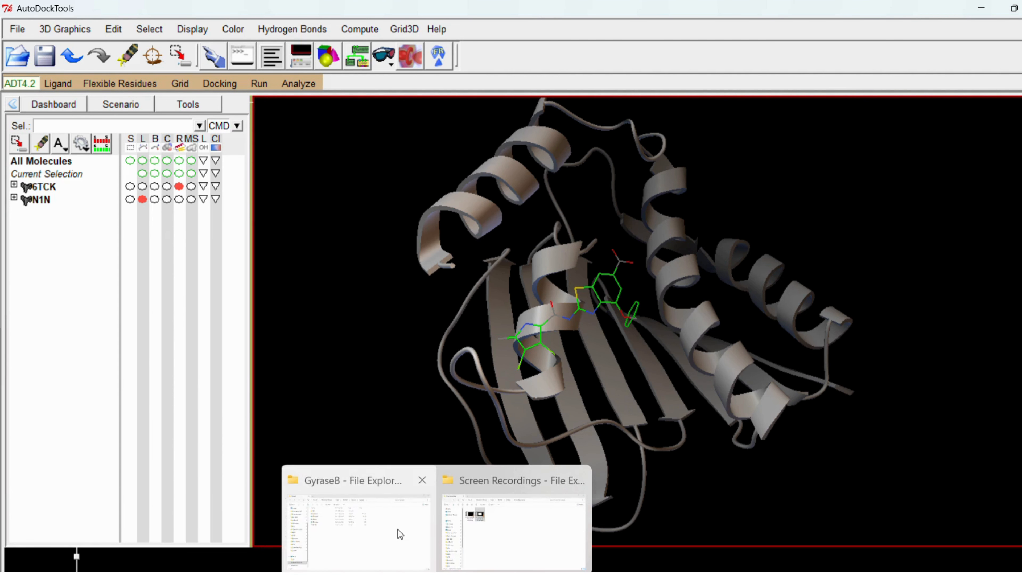
# - Switch to the GyraseB folder in File Explorer and open N1N.dpf in Notepad to examine its docking parameters
pyautogui.click(398, 530)
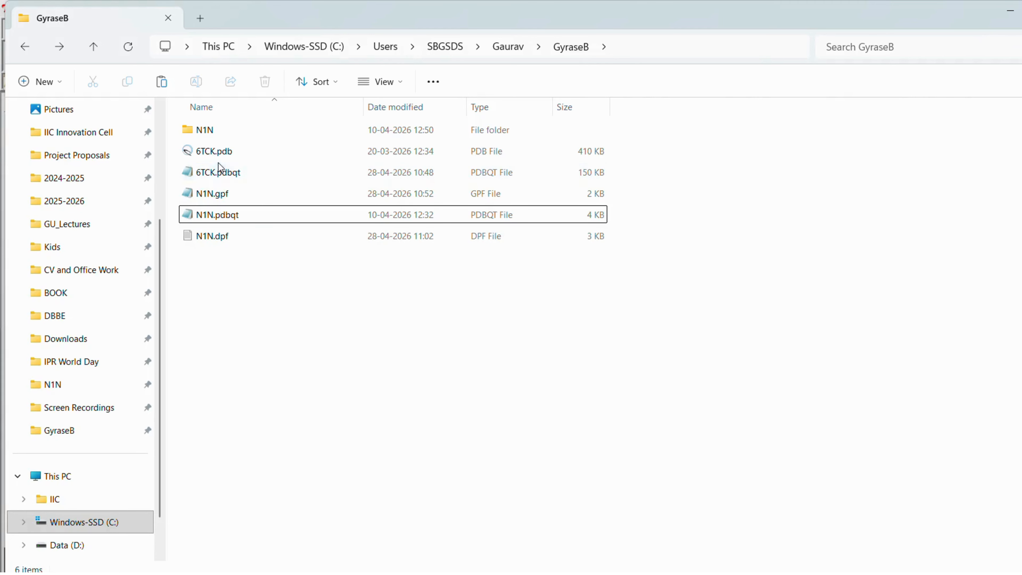
pyautogui.click(219, 236)
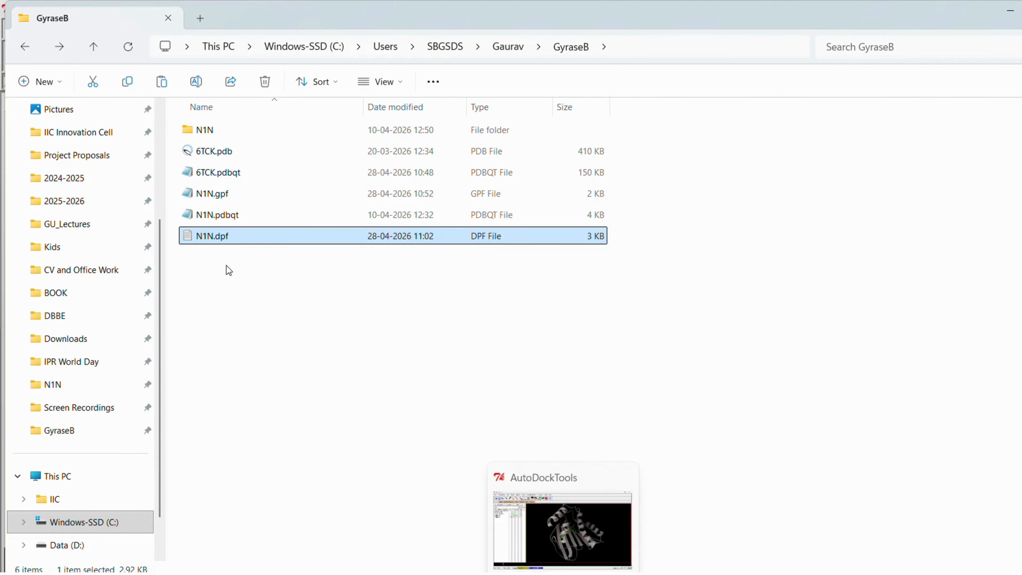
pyautogui.rightClick(215, 236)
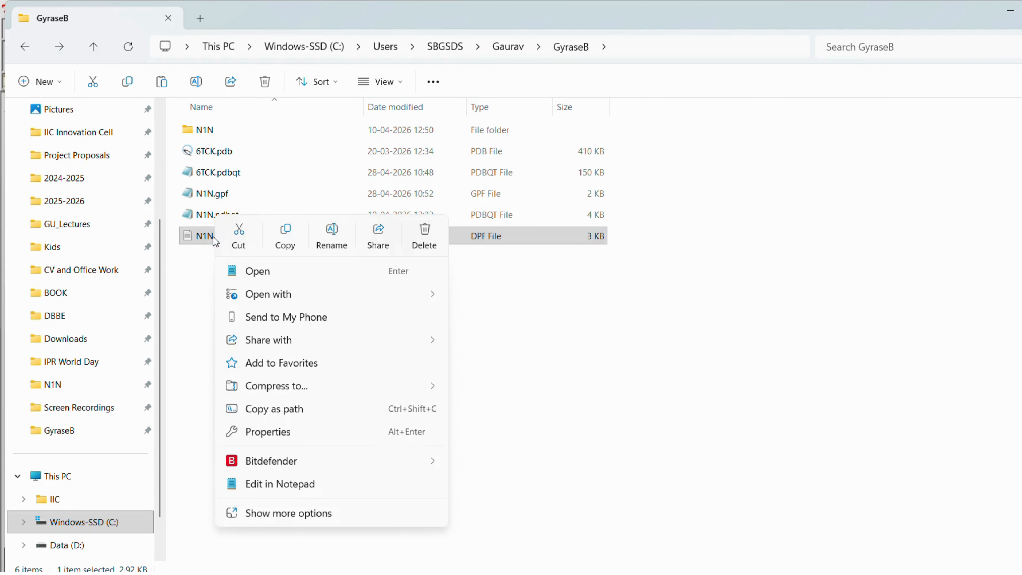
pyautogui.press('Return')
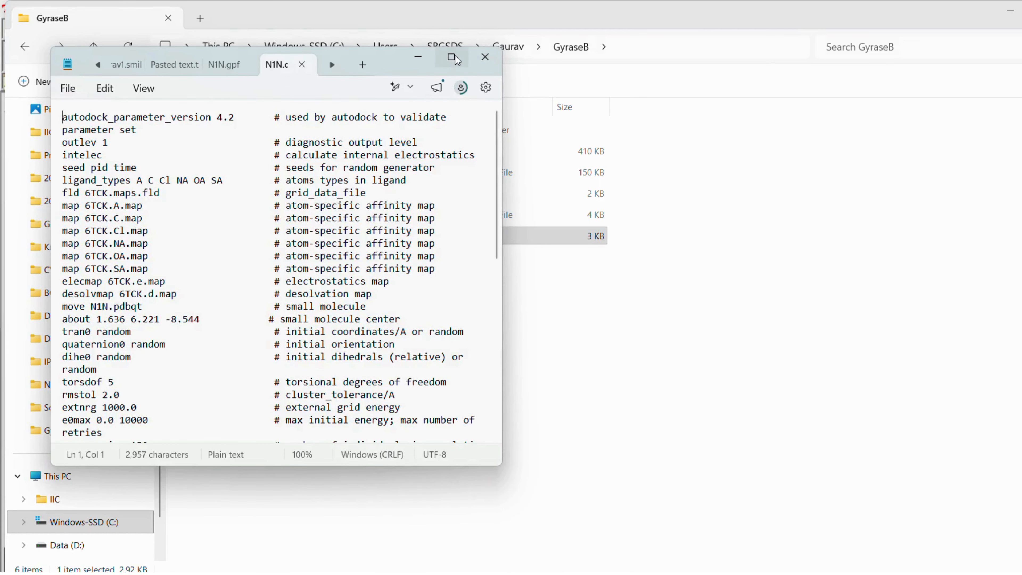
pyautogui.click(452, 58)
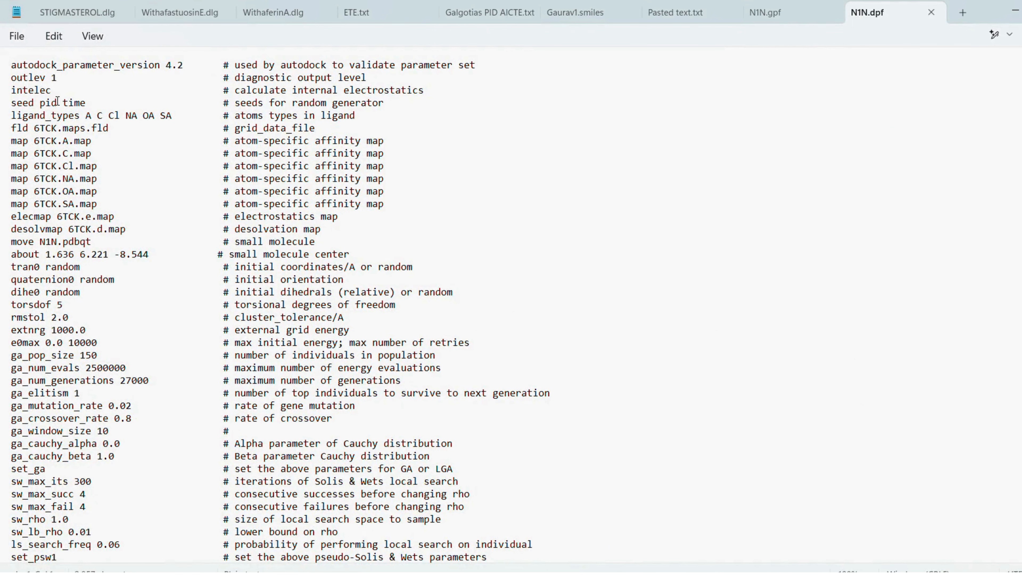
pyautogui.scroll(-1, 226, 259)
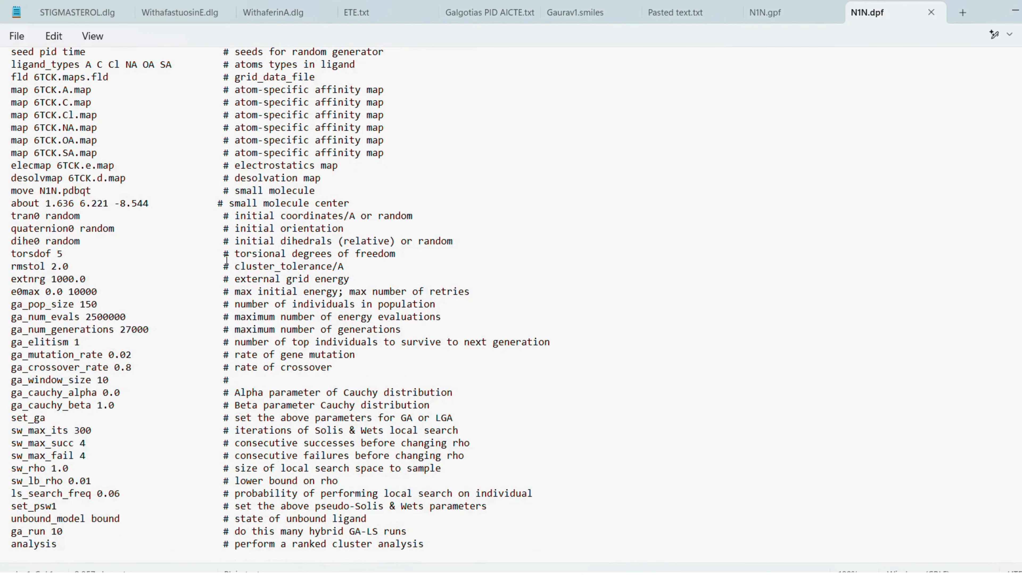
pyautogui.scroll(1, 232, 435)
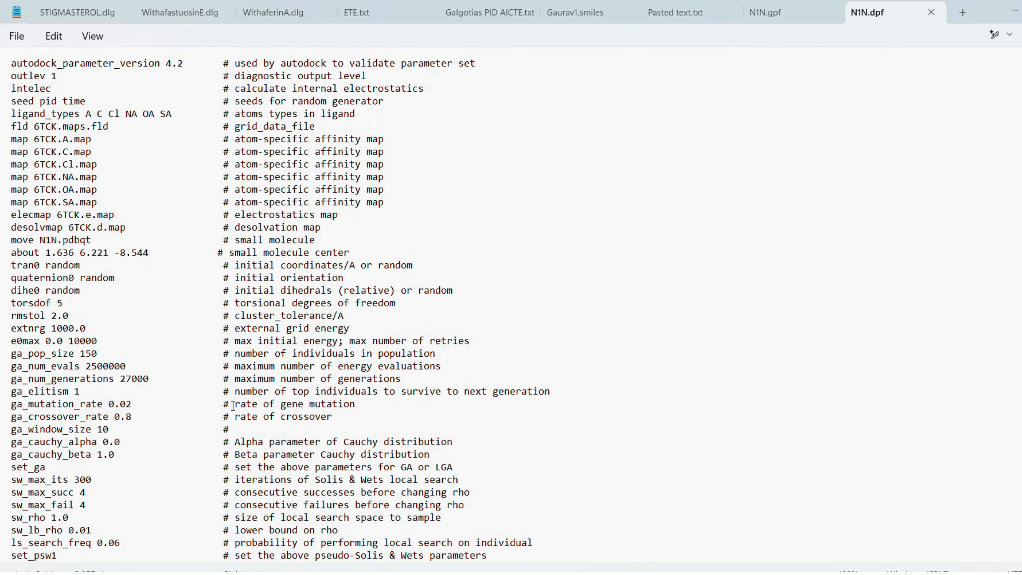
pyautogui.scroll(-1, 229, 184)
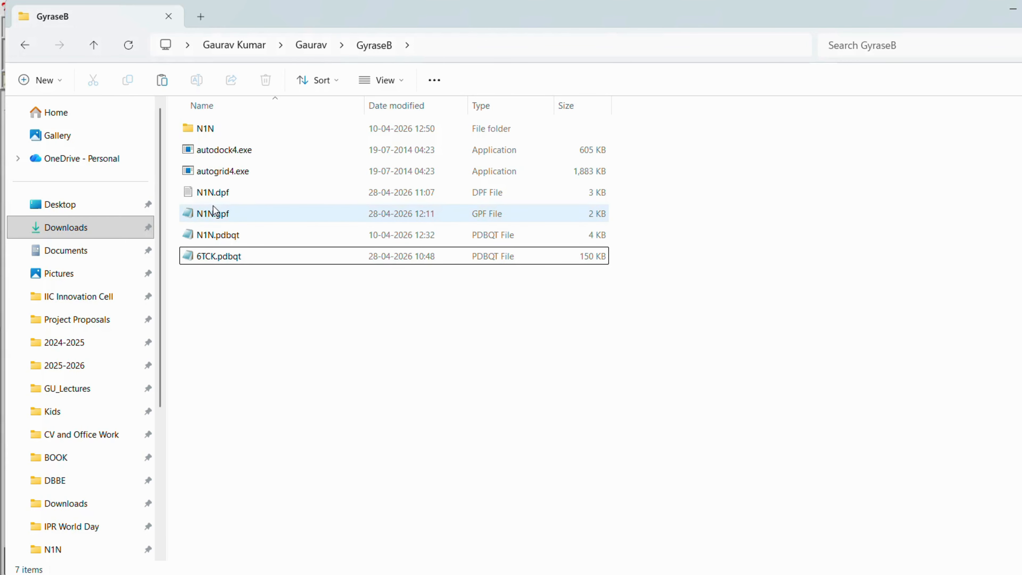
# - Start an AutoGrid run in AutoDockTools and choose autogrid4.exe from the GyraseB folder as its program
pyautogui.click(226, 215)
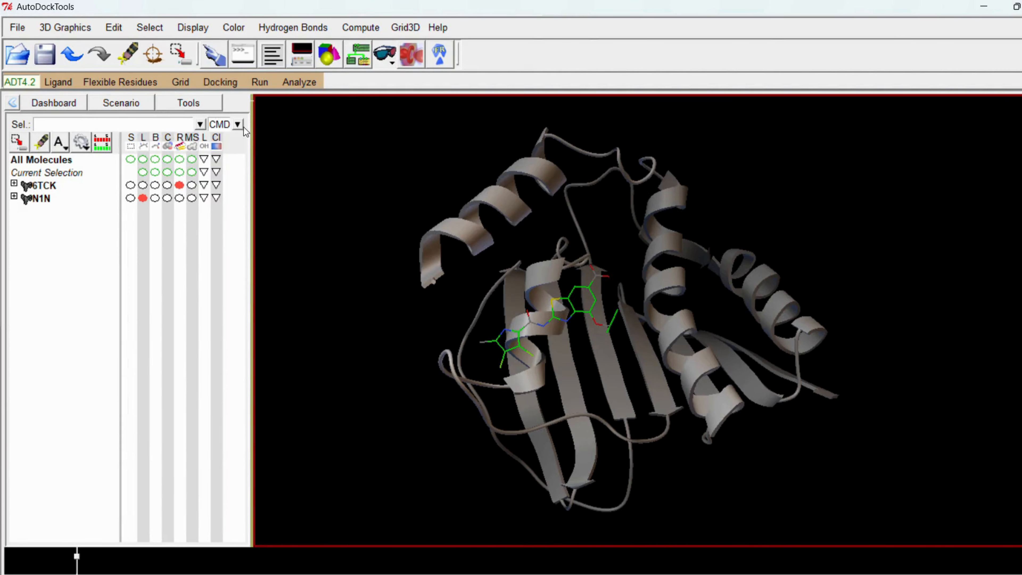
pyautogui.click(259, 82)
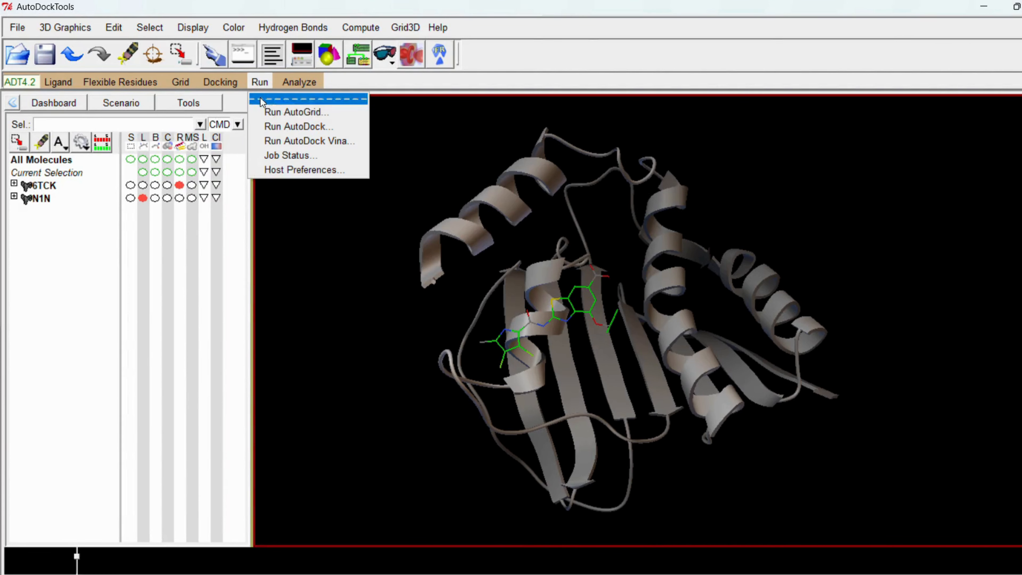
pyautogui.click(310, 114)
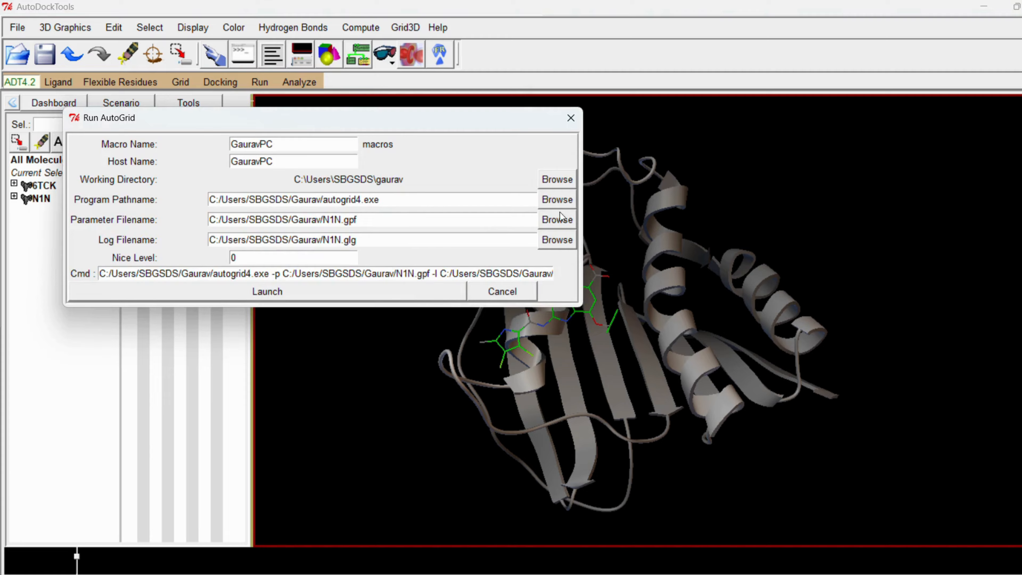
pyautogui.click(561, 200)
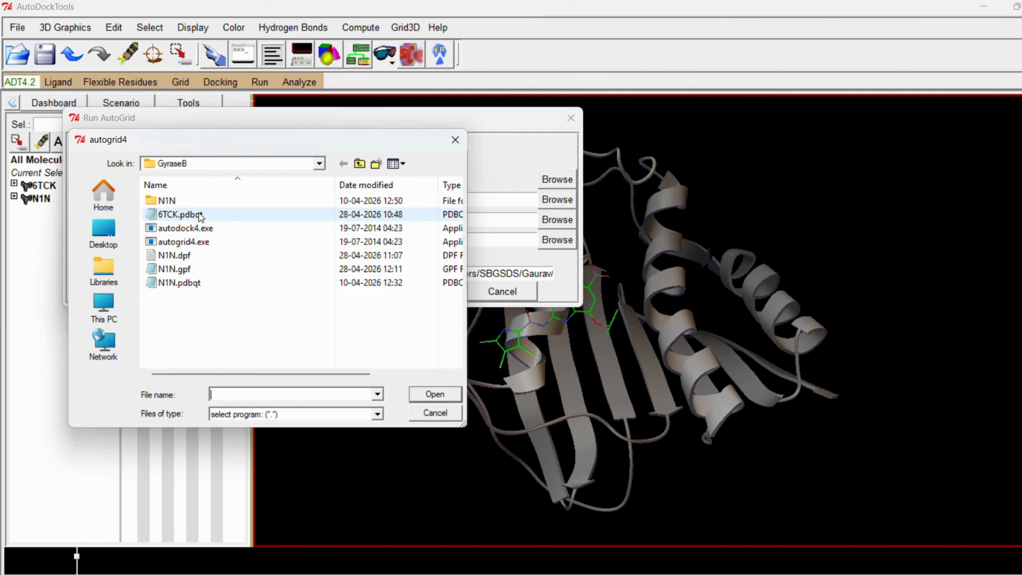
pyautogui.click(189, 243)
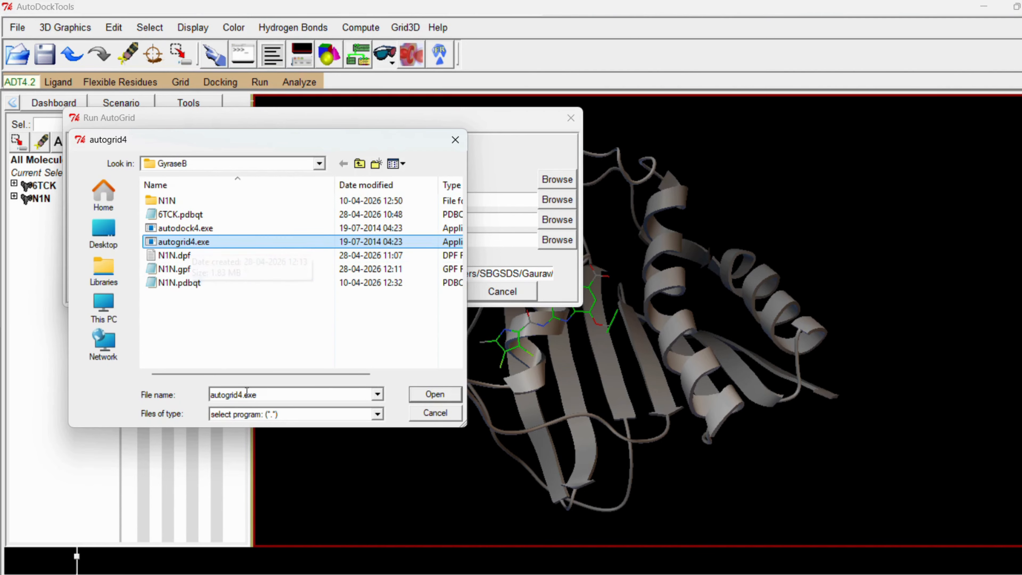
pyautogui.click(435, 394)
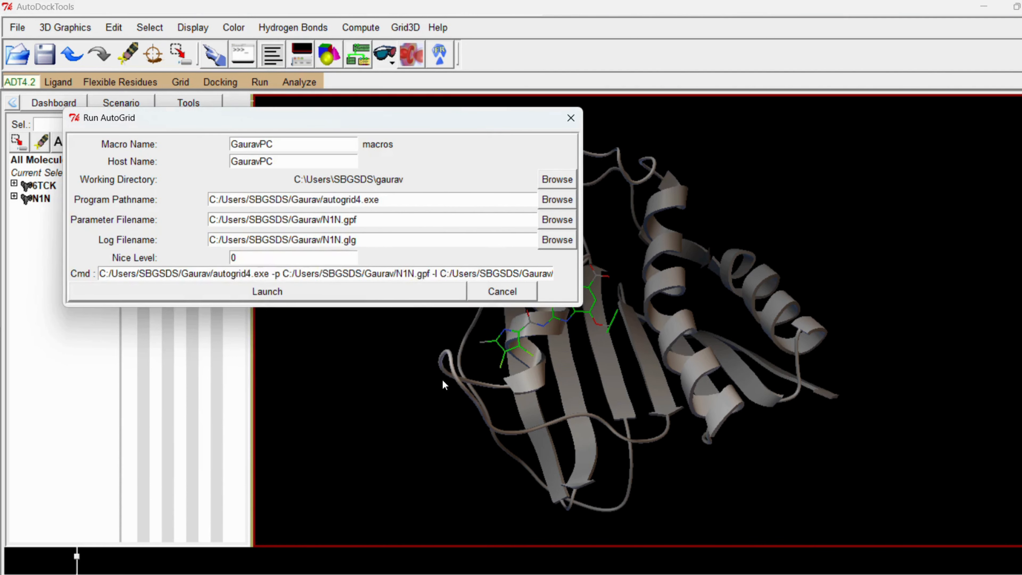
# - Choose N1N.gpf from the GyraseB folder as the AutoGrid parameter file and launch the grid calculation
pyautogui.click(567, 224)
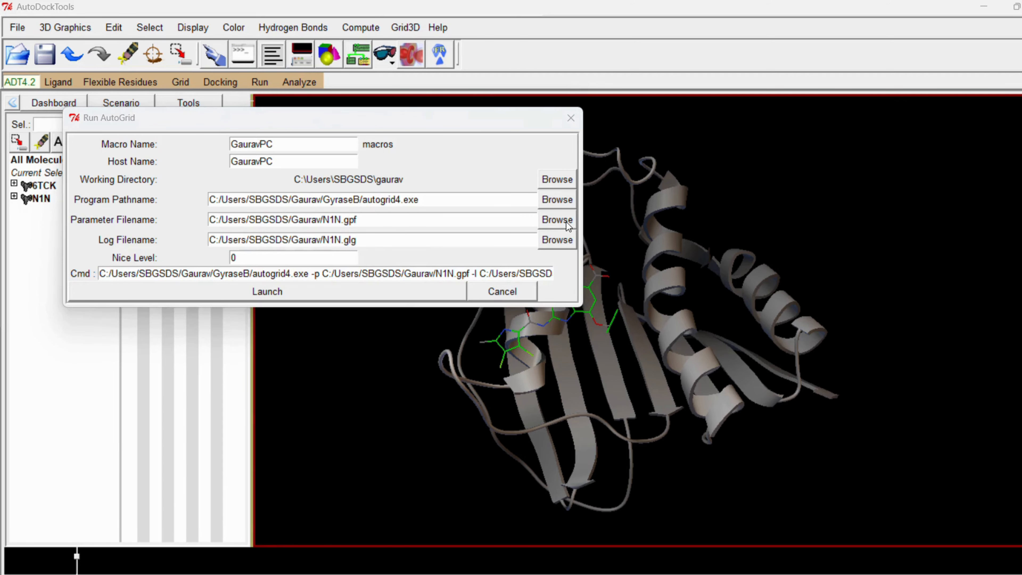
pyautogui.click(177, 215)
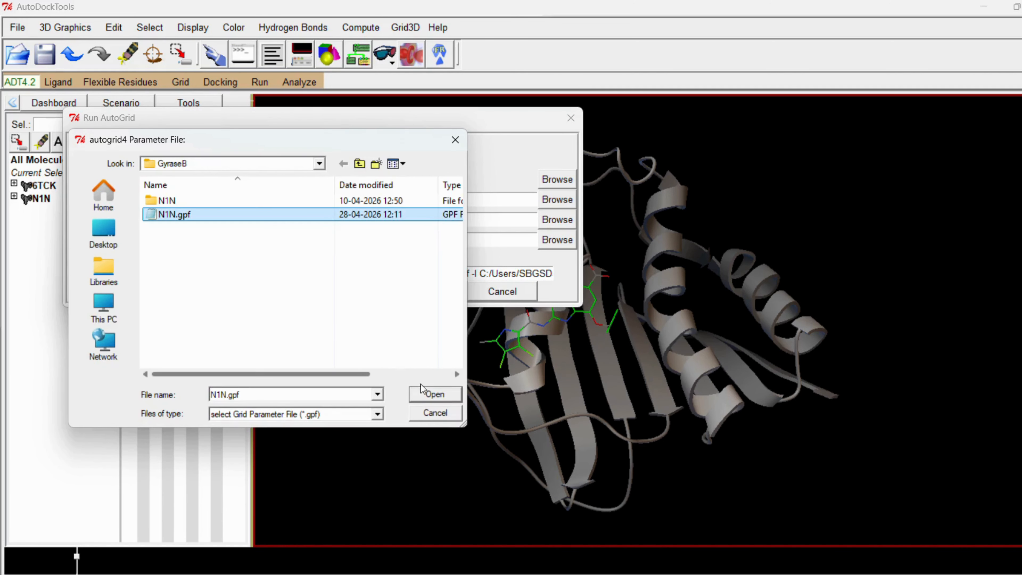
pyautogui.click(443, 396)
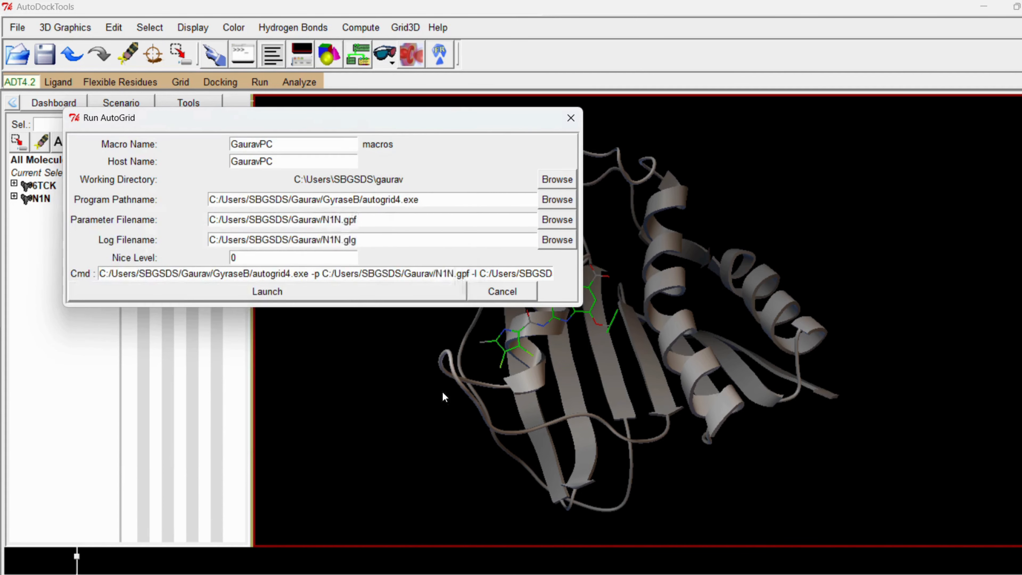
pyautogui.click(285, 293)
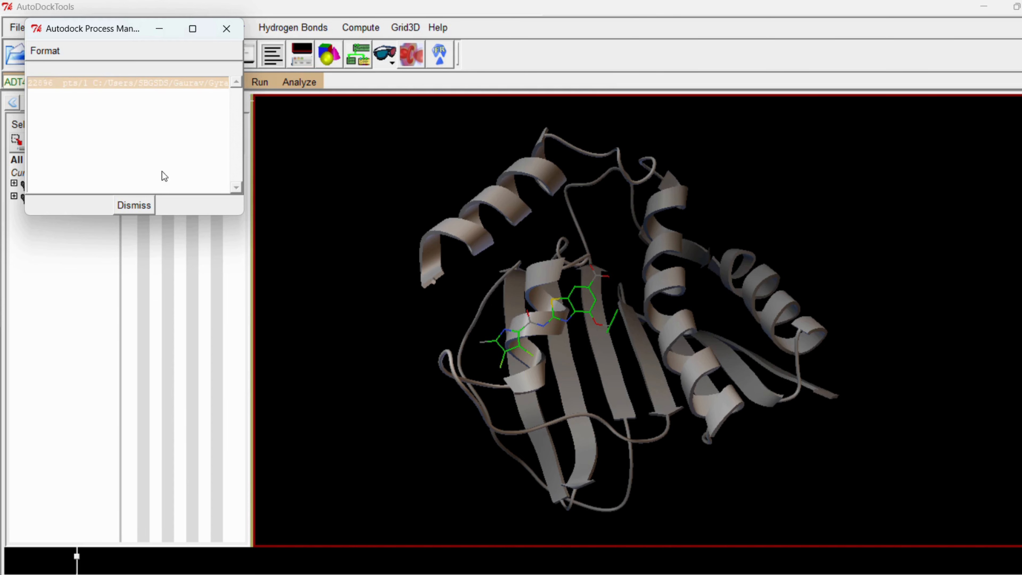
pyautogui.moveTo(117, 28); pyautogui.dragTo(367, 168)
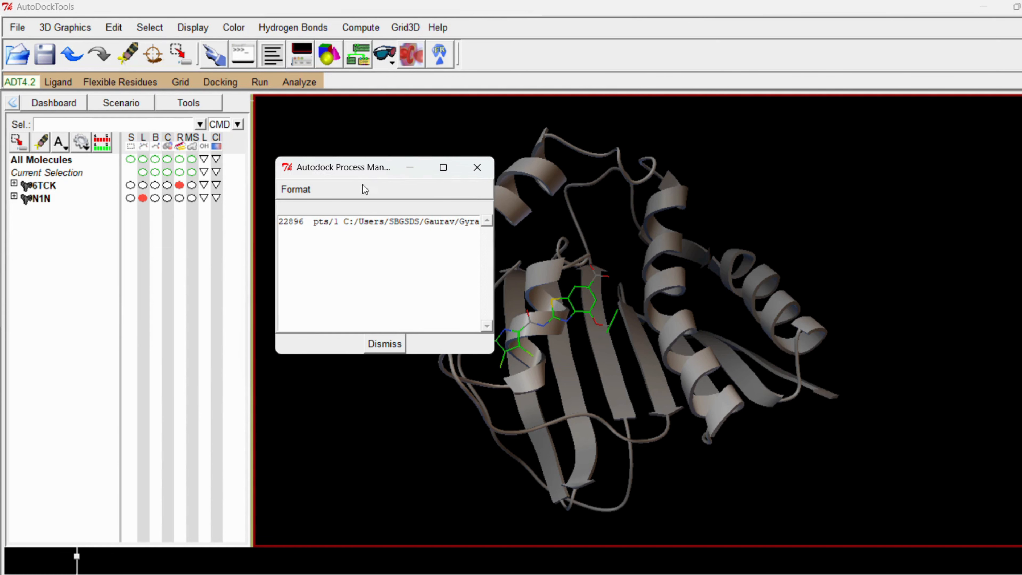
pyautogui.moveTo(357, 169); pyautogui.dragTo(192, 223)
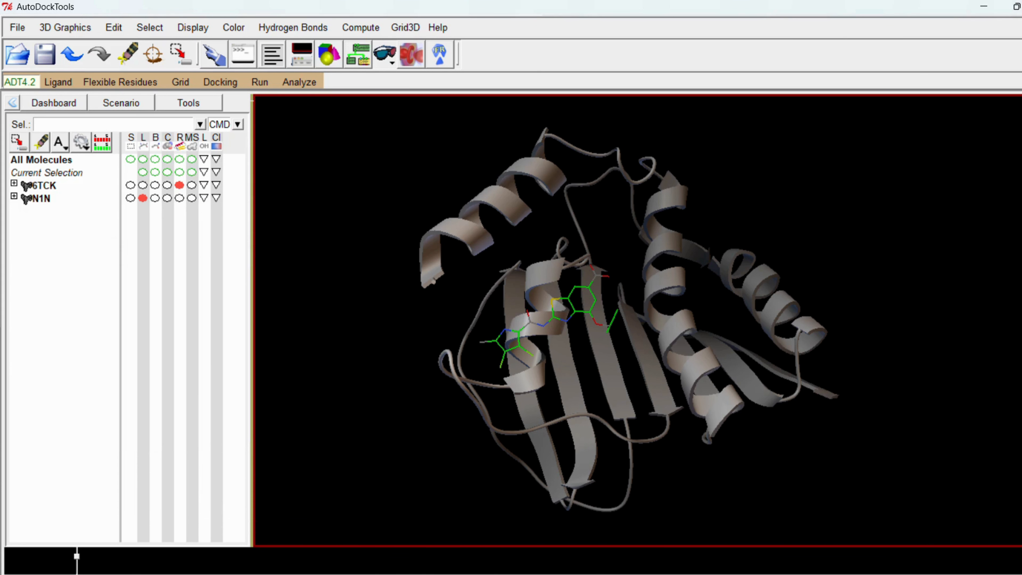
# - Check the GyraseB folder in File Explorer for the 6TCK map files, N1N.glg log and N1N.dpf file
pyautogui.hotkey('alt', 'Tab')
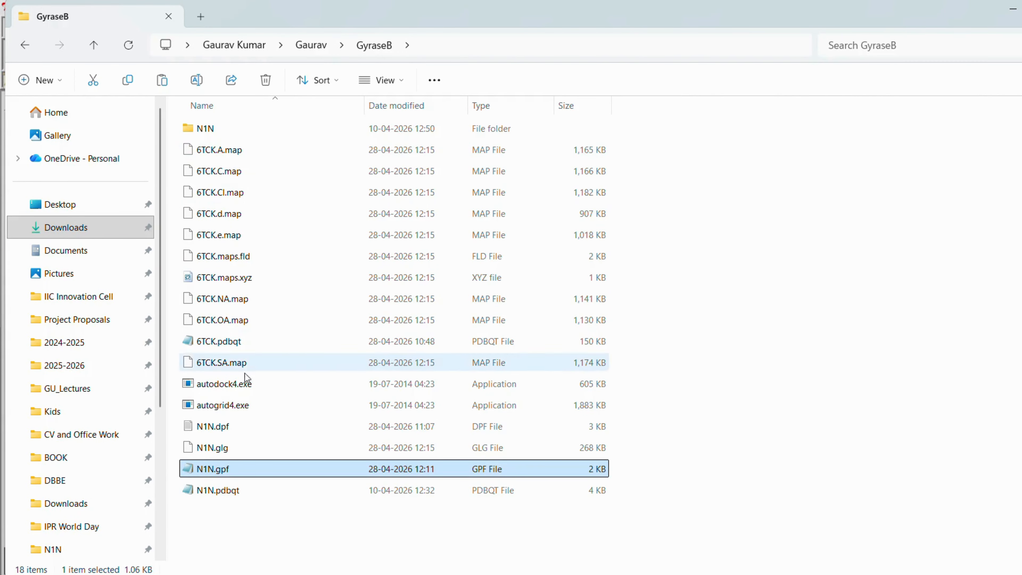
pyautogui.hotkey('alt', 'Tab')
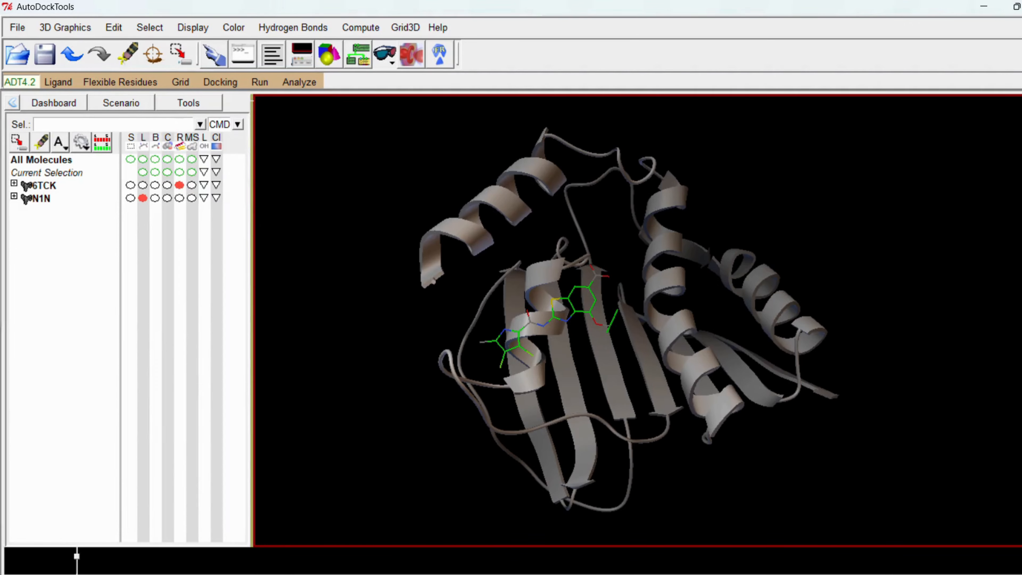
pyautogui.hotkey('alt', 'Tab')
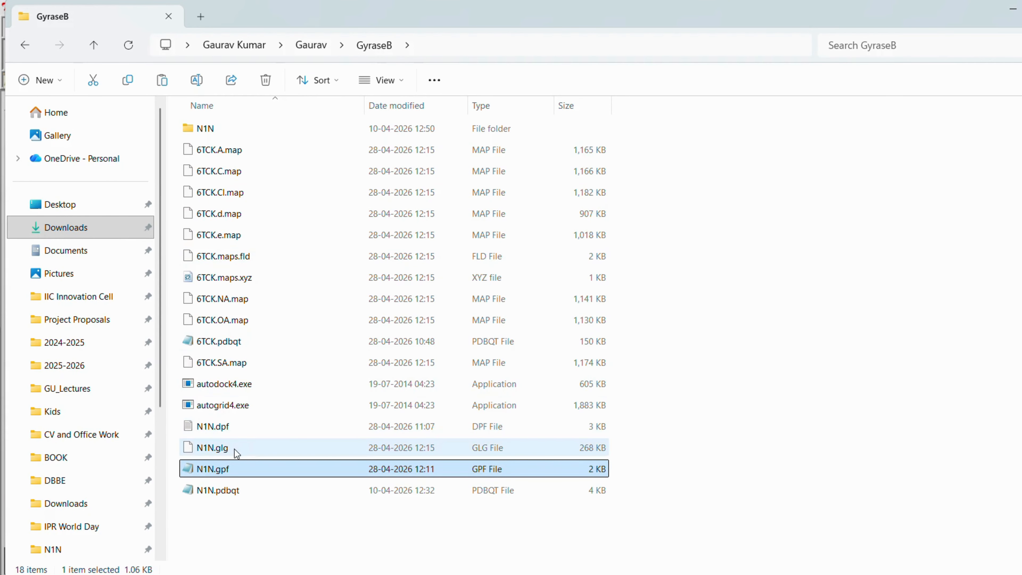
pyautogui.click(220, 452)
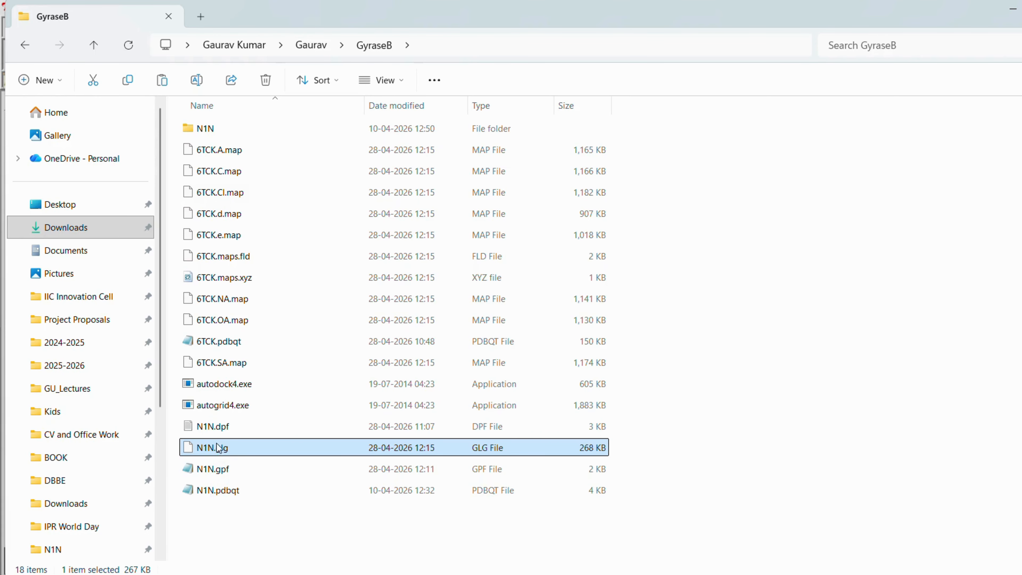
pyautogui.click(220, 428)
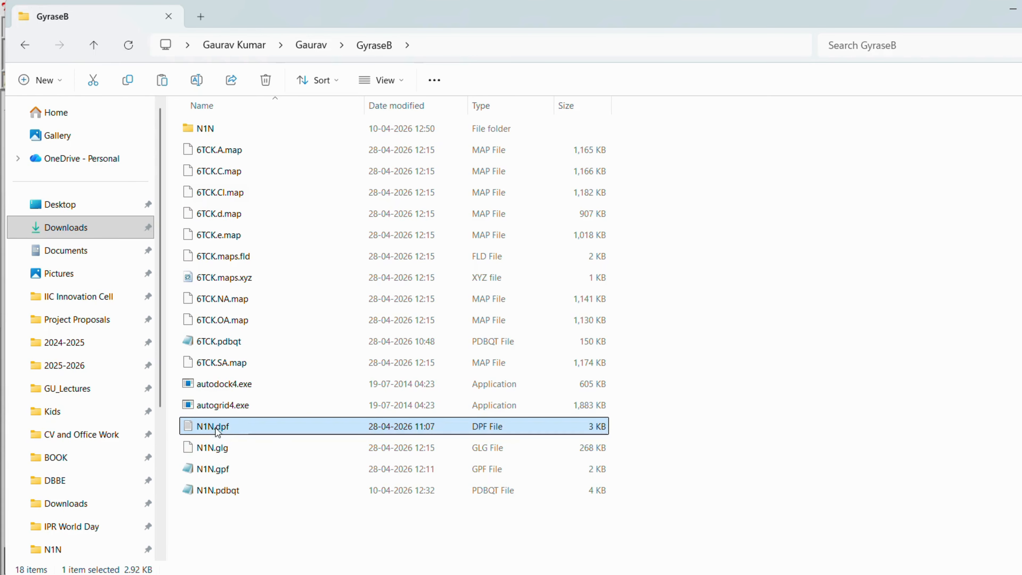
# - Switch to AutoDockTools, start an AutoDock run and choose autodock4.exe from the GyraseB folder as its program
pyautogui.click(572, 574)
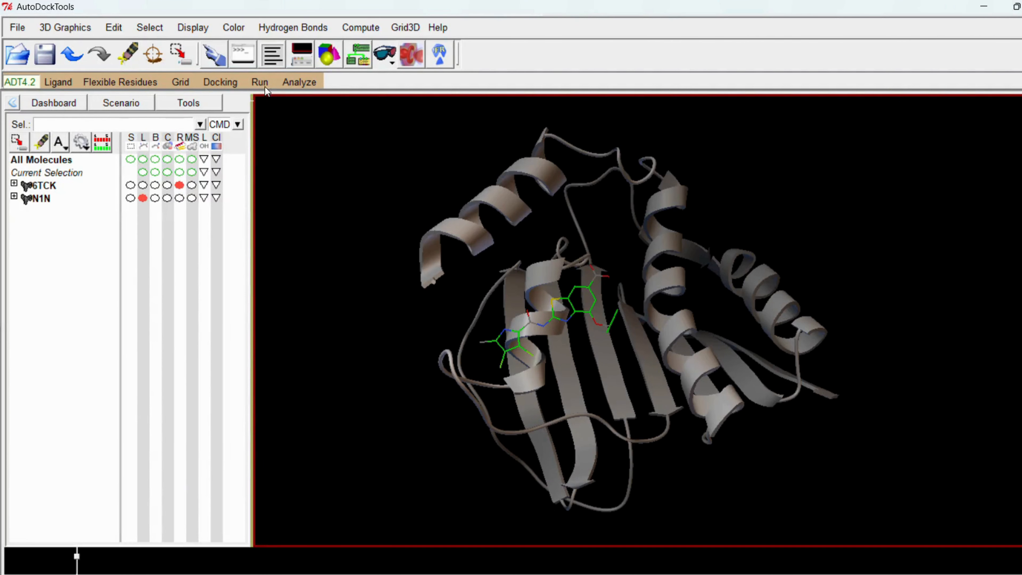
pyautogui.click(263, 82)
pyautogui.click(286, 124)
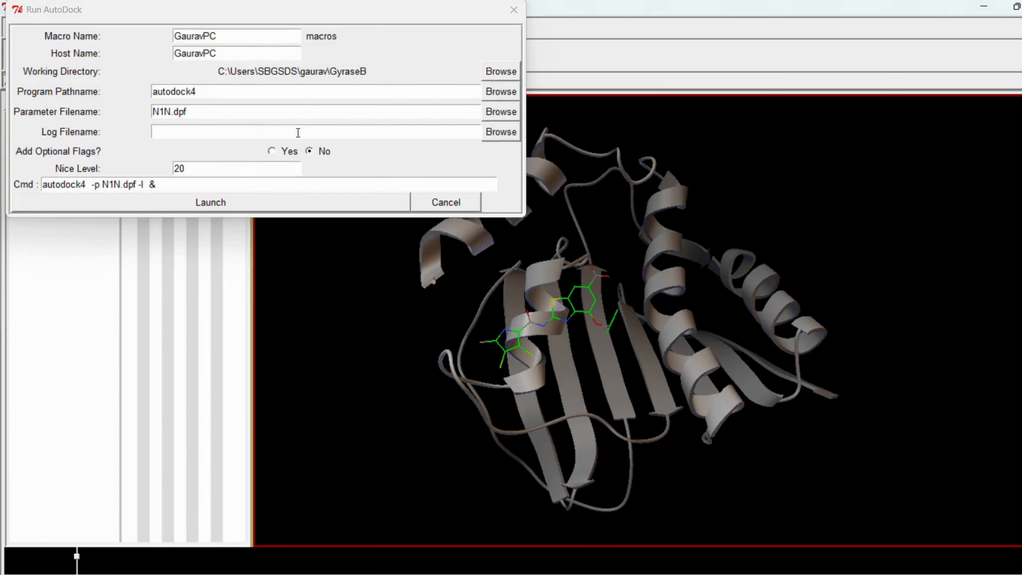
pyautogui.click(492, 92)
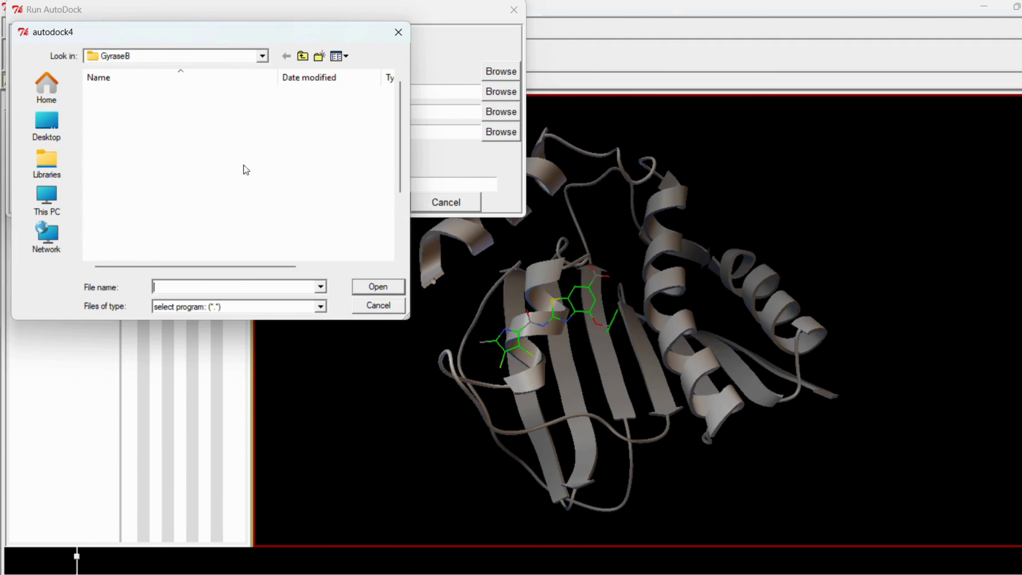
pyautogui.scroll(-2, 141, 221)
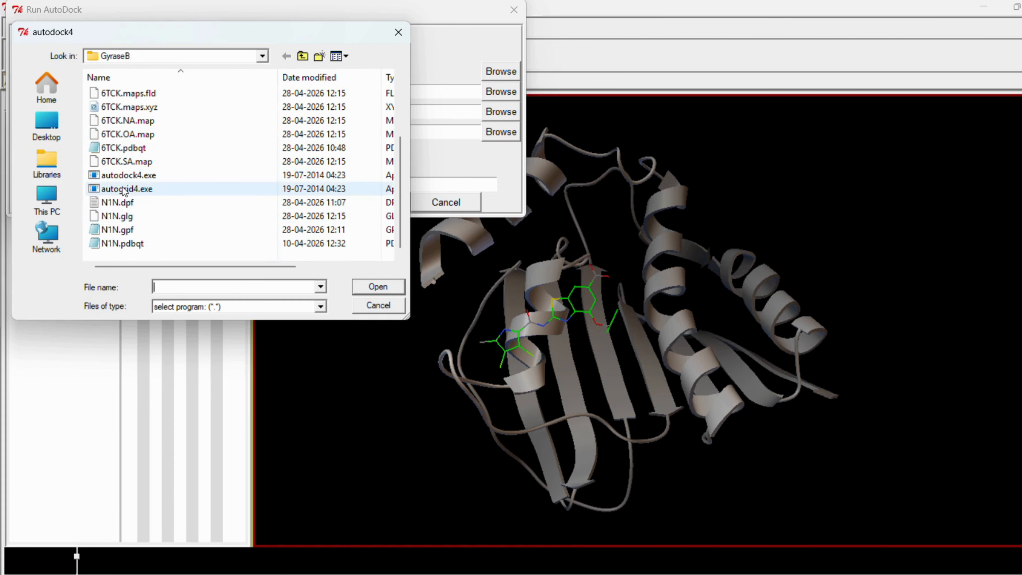
pyautogui.click(131, 176)
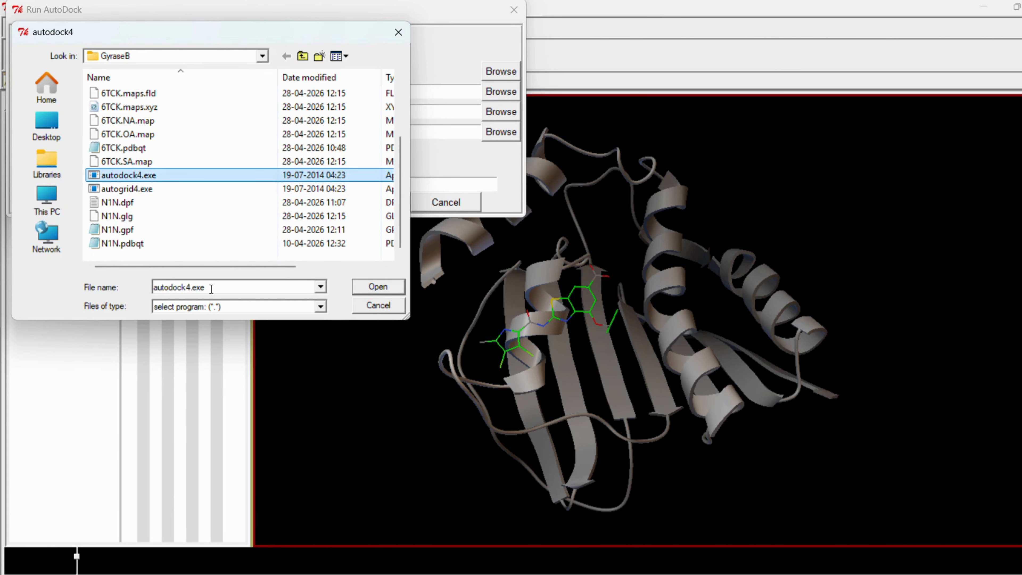
pyautogui.click(378, 287)
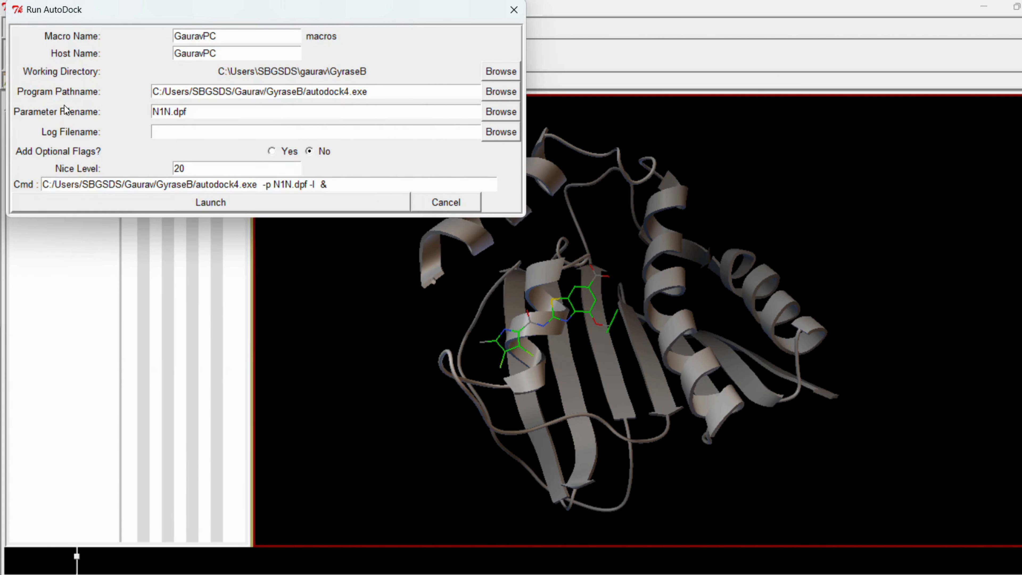
# - Choose N1N.dpf from the GyraseB folder as the AutoDock parameter file and launch the docking calculation
pyautogui.click(500, 112)
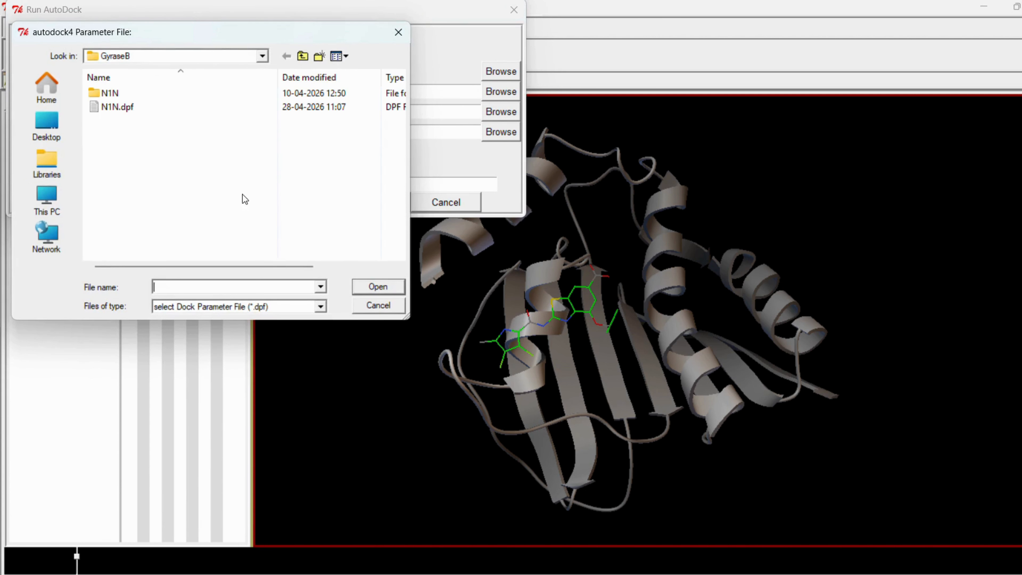
pyautogui.click(111, 107)
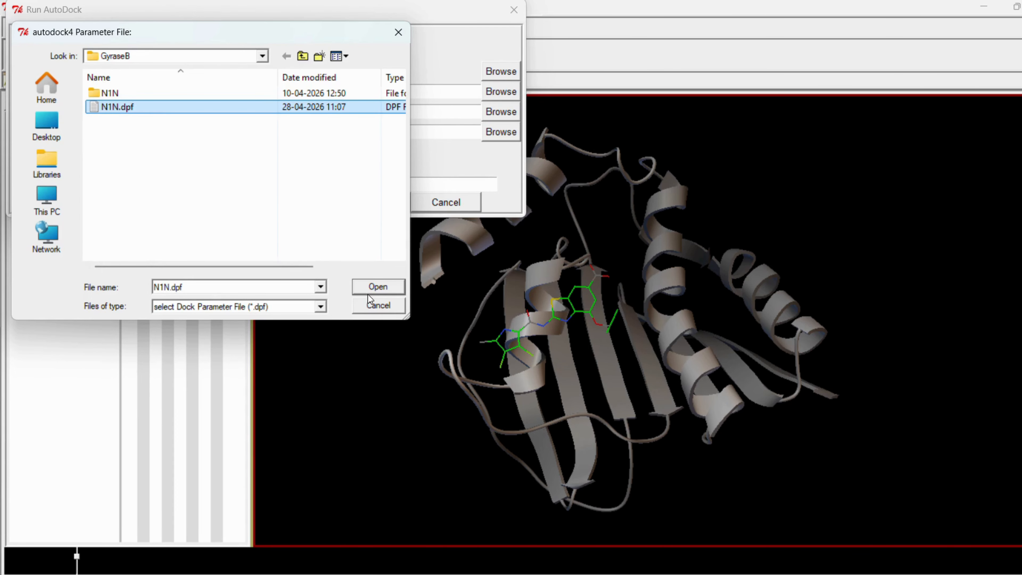
pyautogui.click(374, 287)
pyautogui.click(223, 202)
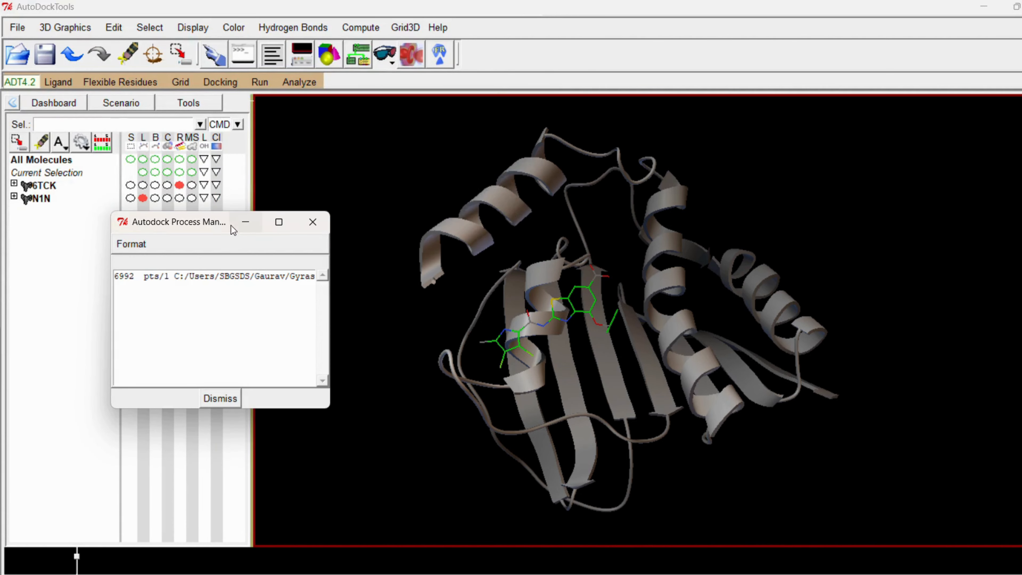
pyautogui.moveTo(203, 225); pyautogui.dragTo(356, 184)
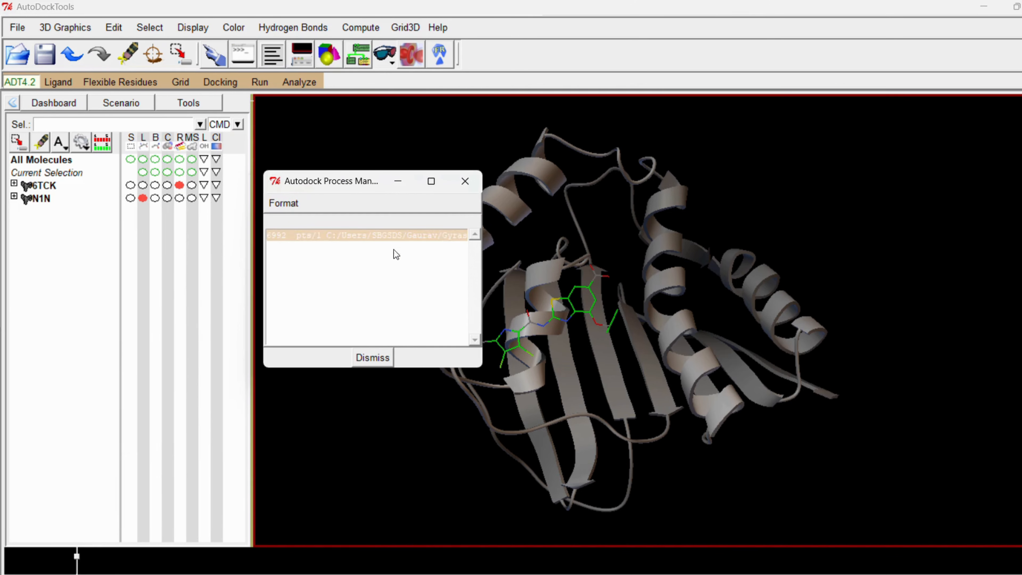
# - Check the GyraseB folder in File Explorer for the N1N.dlg docking log, and return to the AutoDockTools main window
pyautogui.click(422, 574)
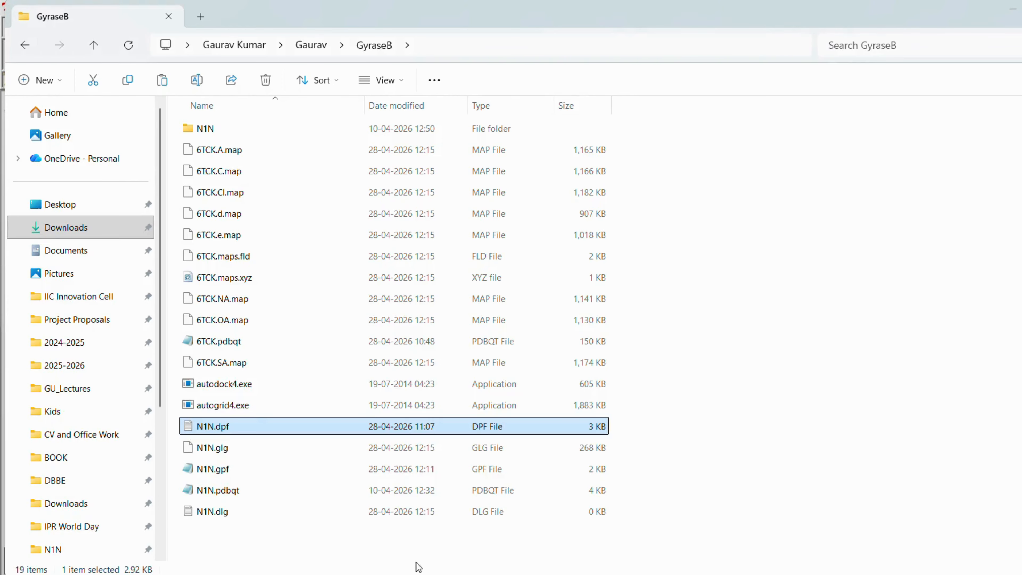
pyautogui.click(220, 517)
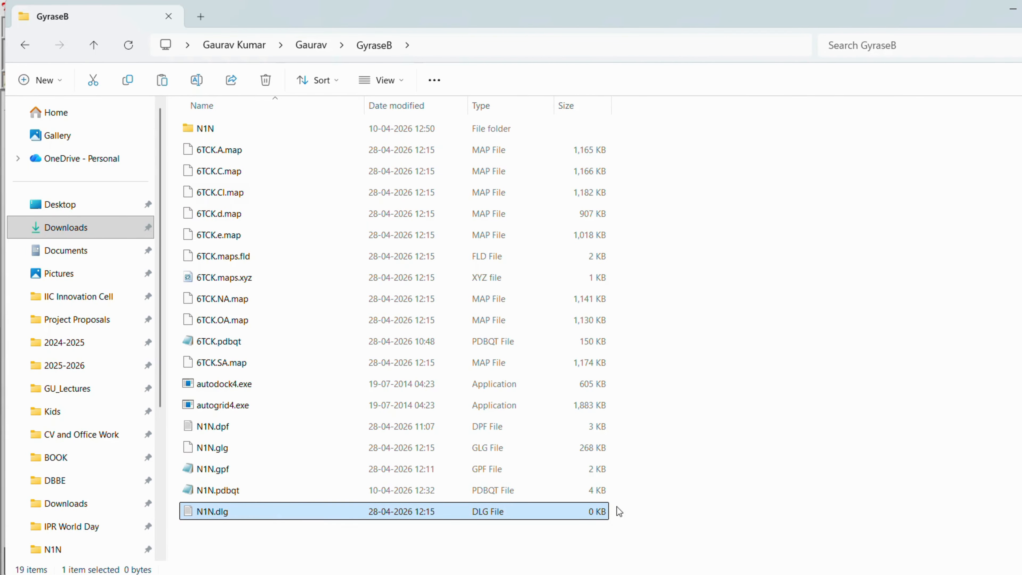
pyautogui.click(565, 574)
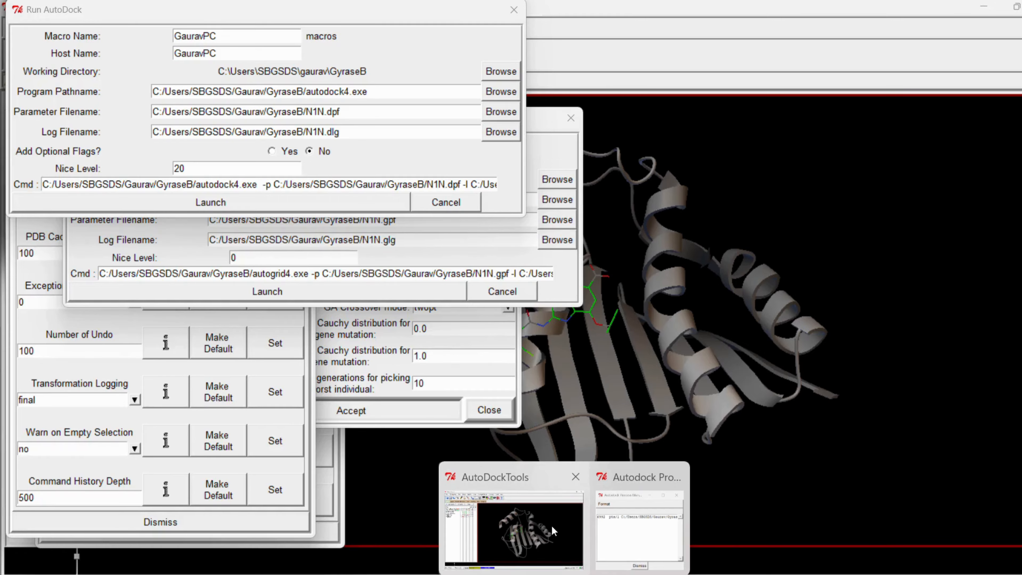
pyautogui.click(552, 525)
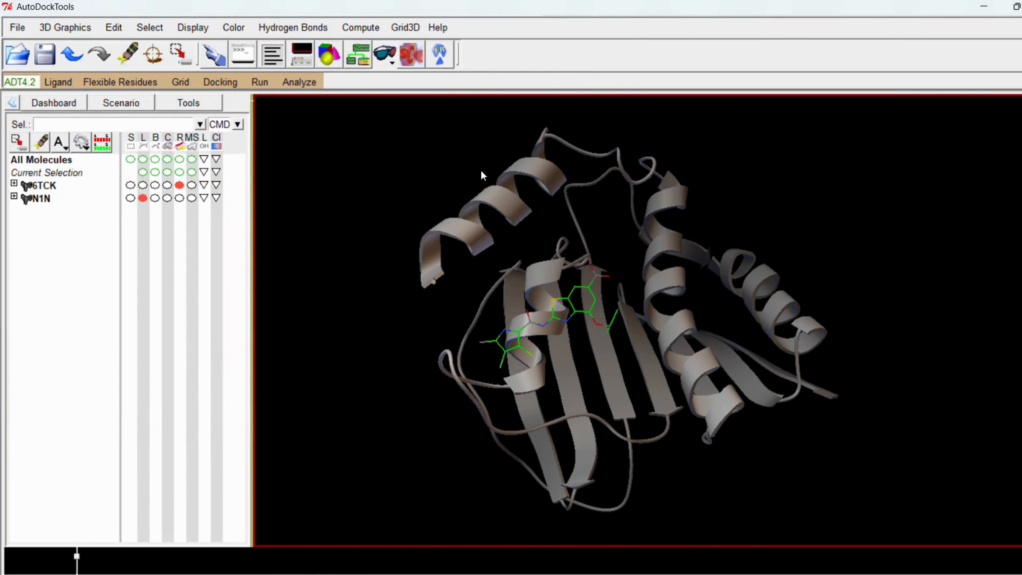